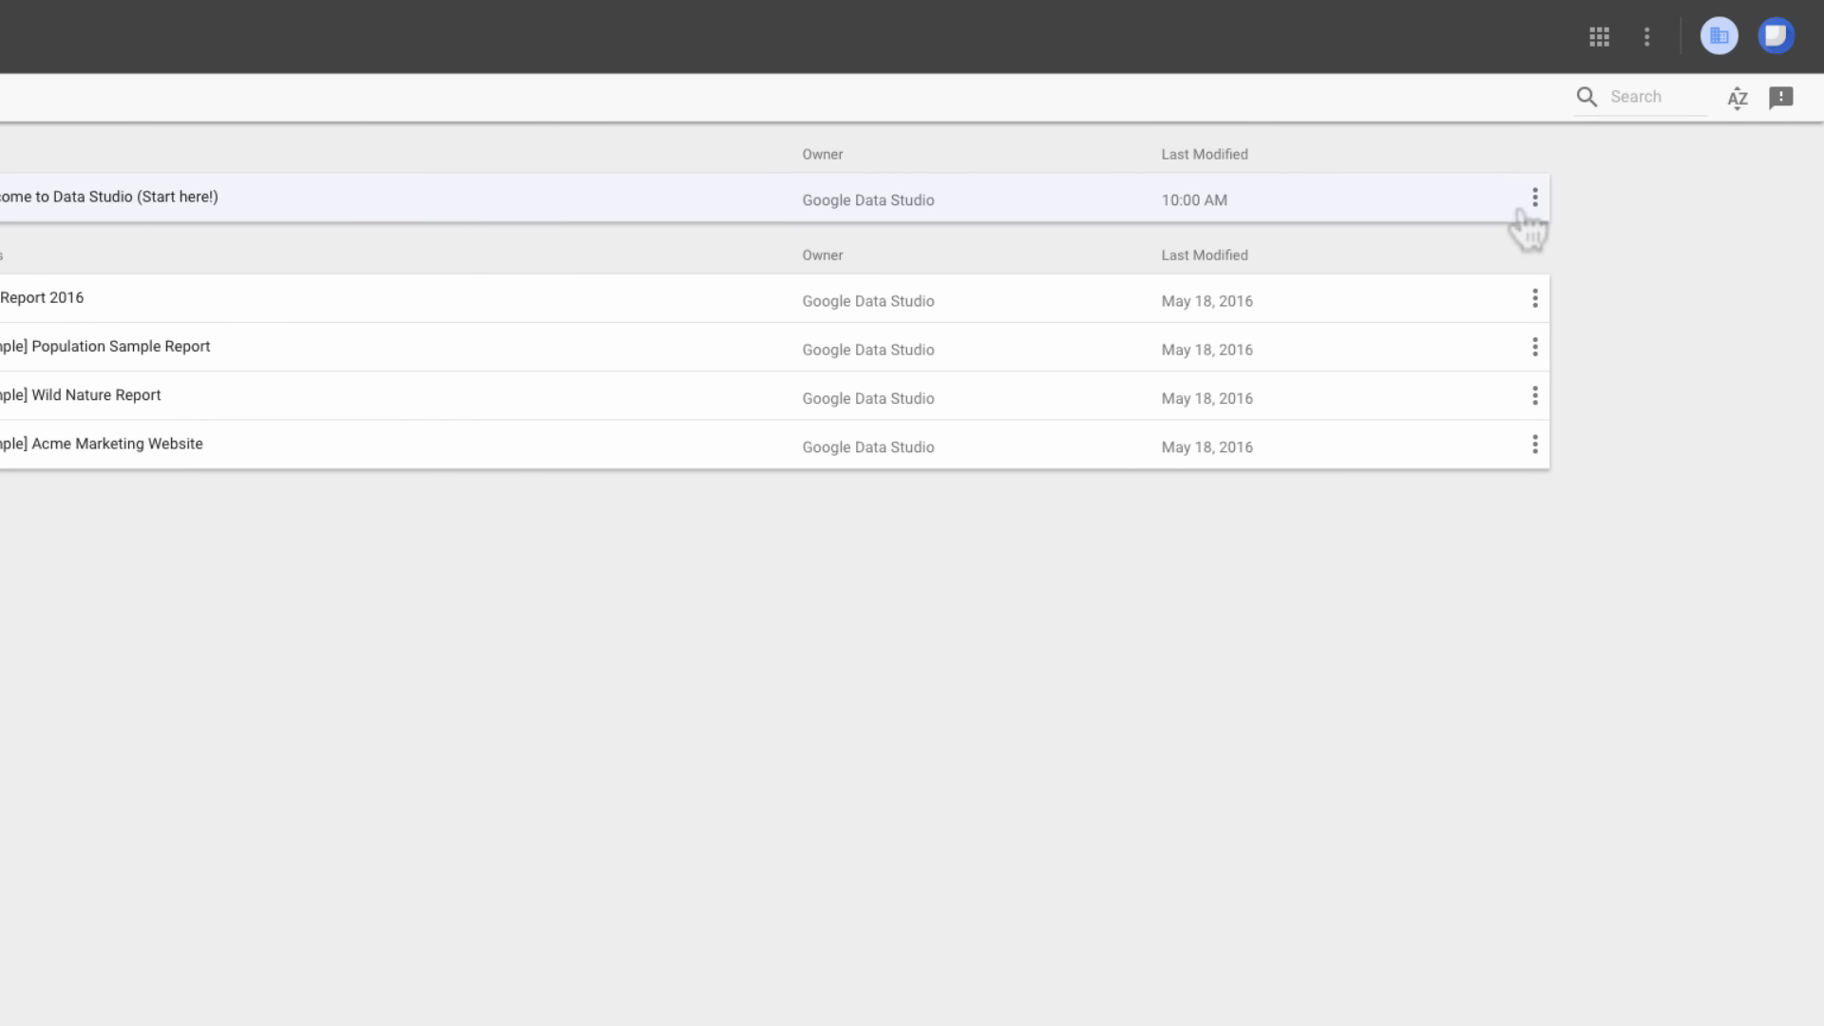
Step: Look over the Welcome report's available actions, the report sort orders and the feedback form, closing the form again
{"action": "left_click", "coordinate": [1534, 200]}
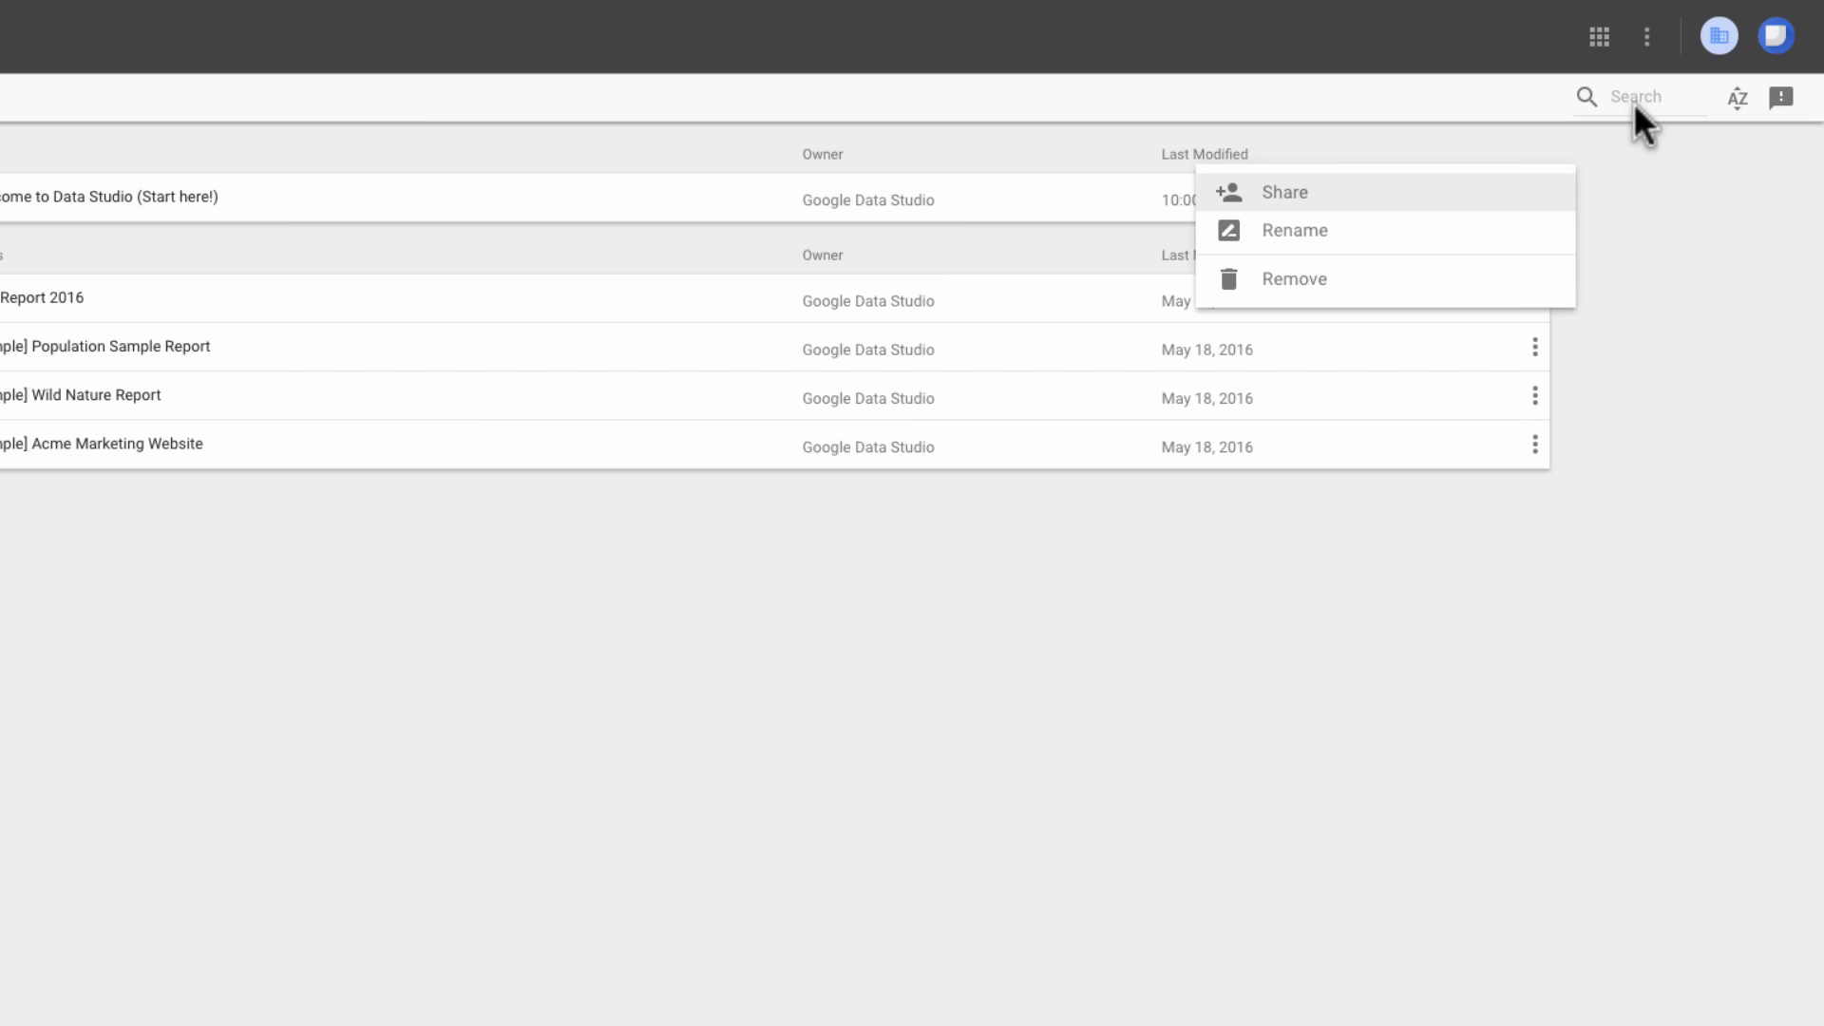
{"action": "left_click", "coordinate": [1736, 105]}
{"action": "left_click", "coordinate": [1737, 108]}
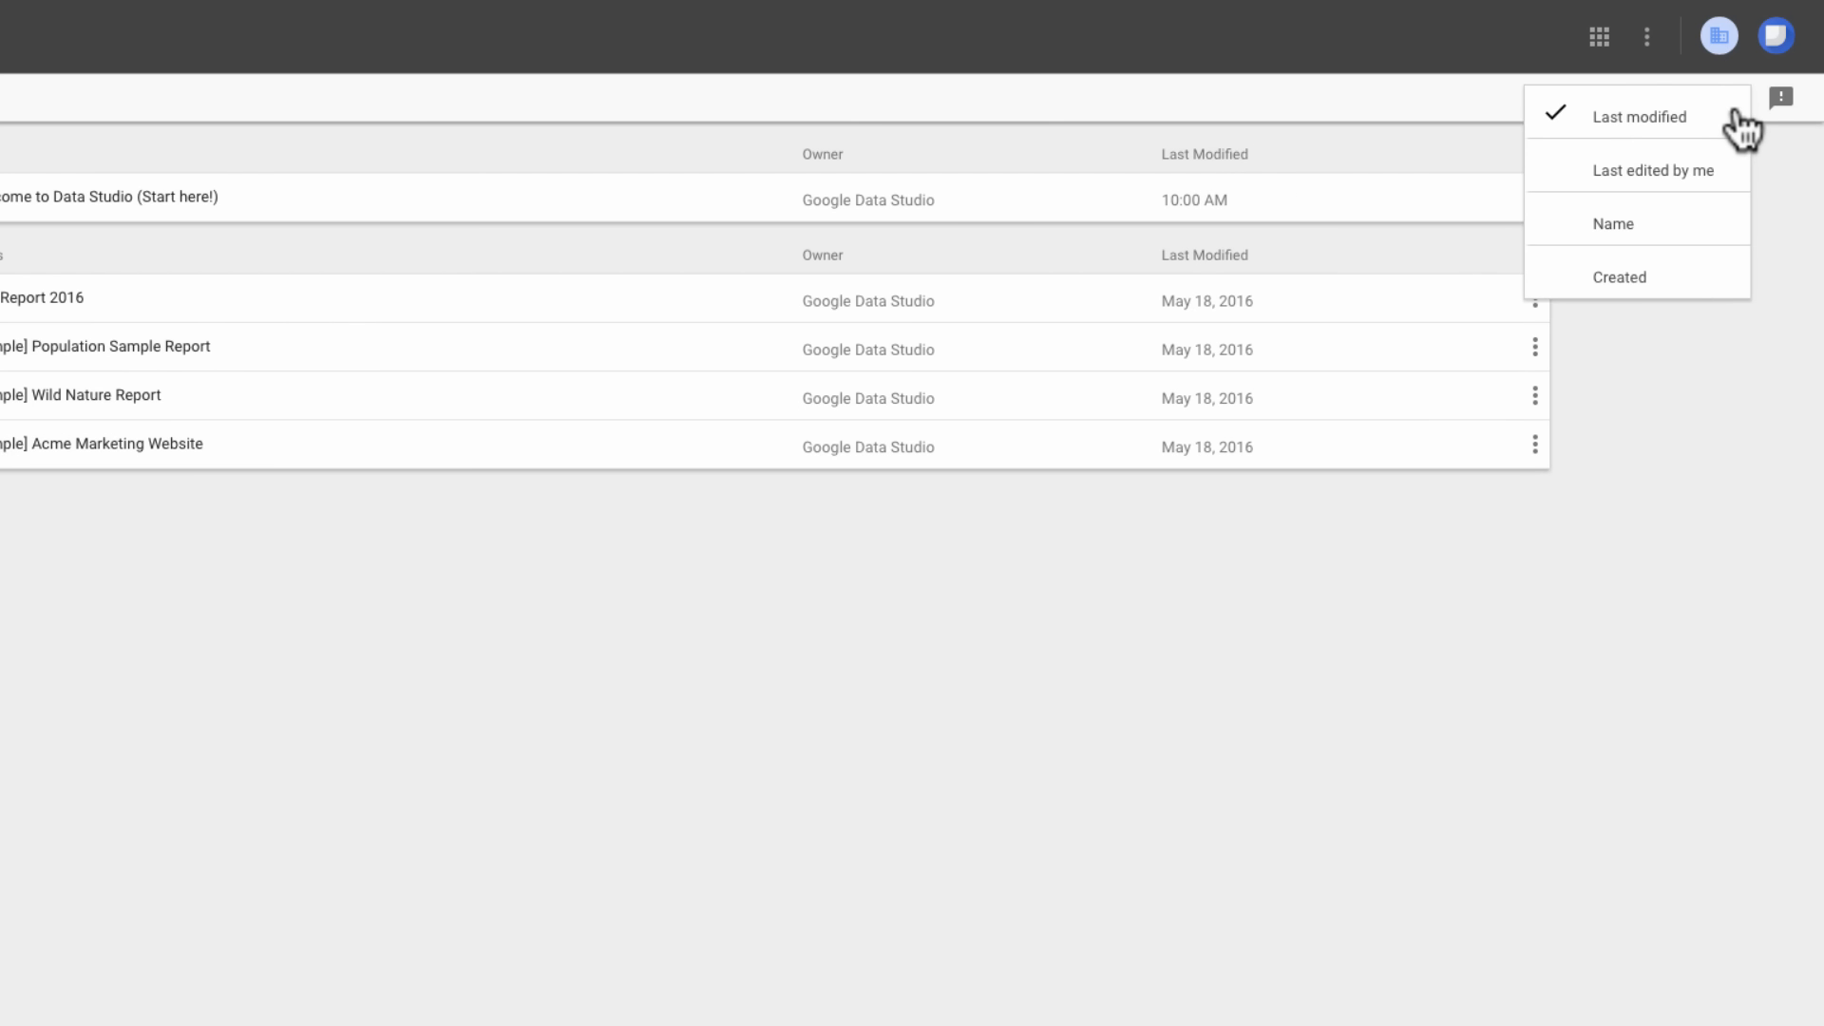
{"action": "left_click", "coordinate": [1782, 98]}
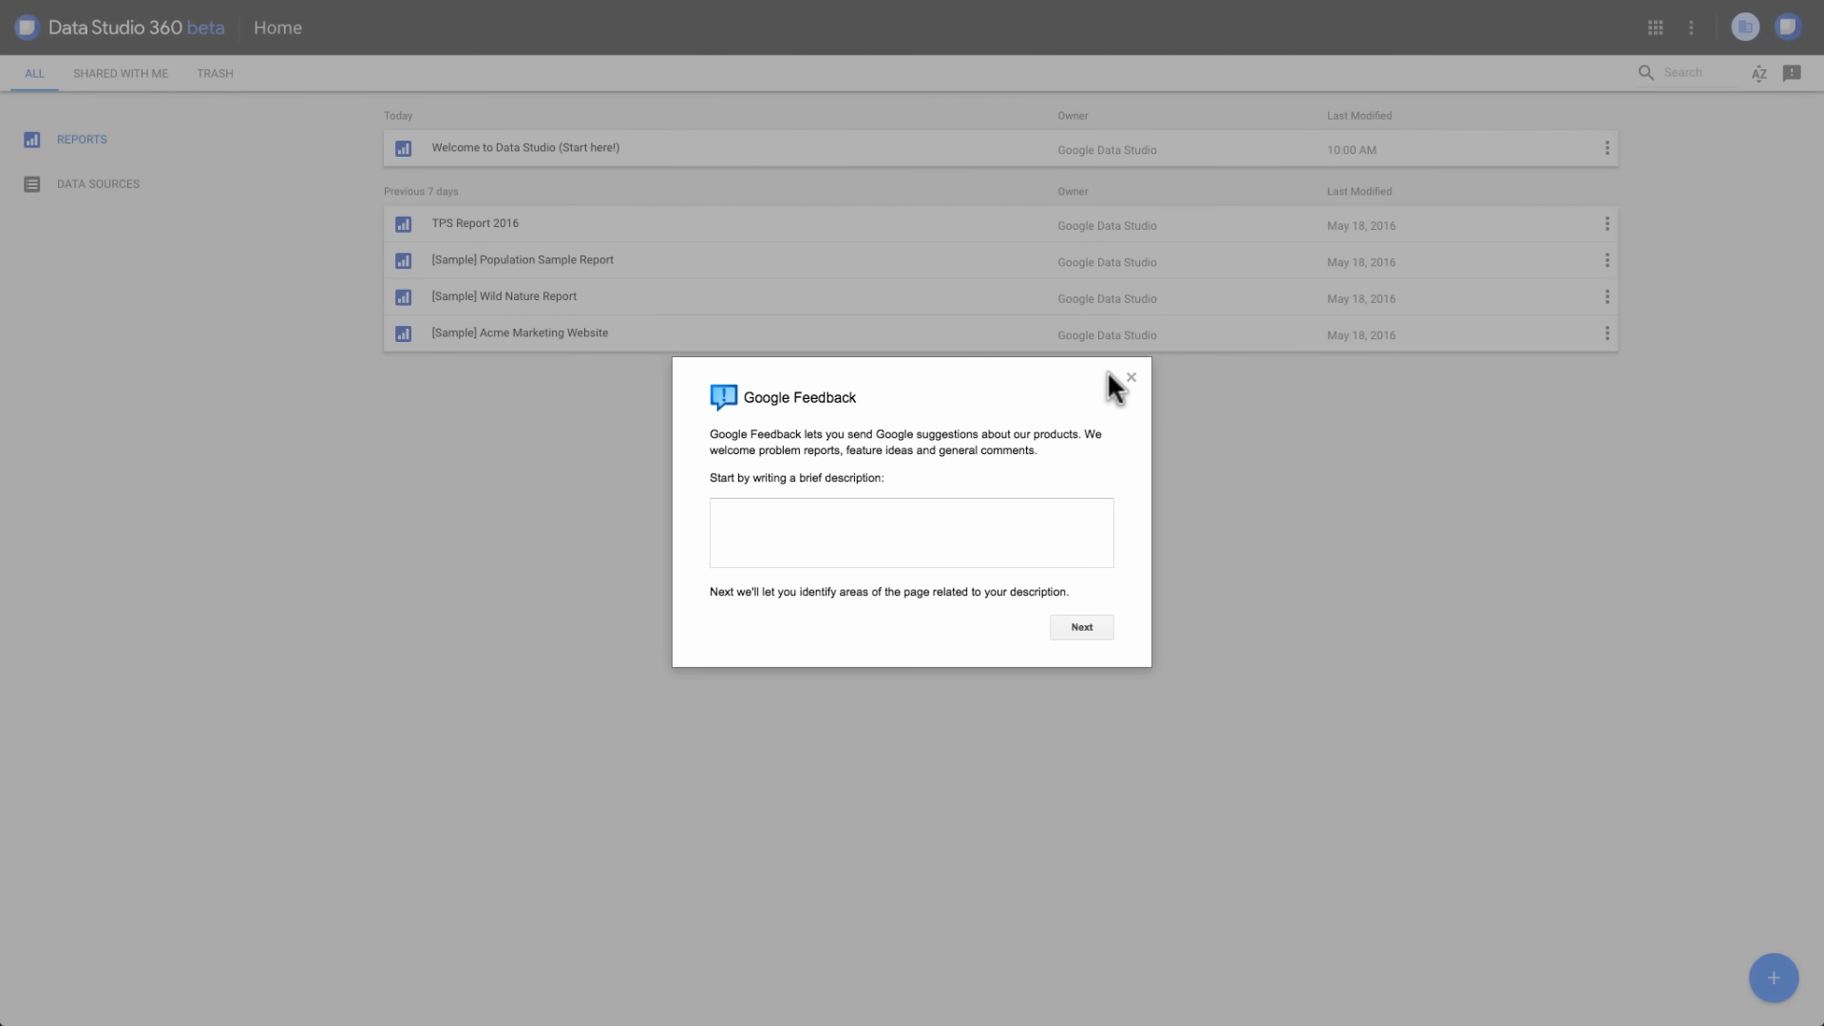
{"action": "left_click", "coordinate": [1128, 367]}
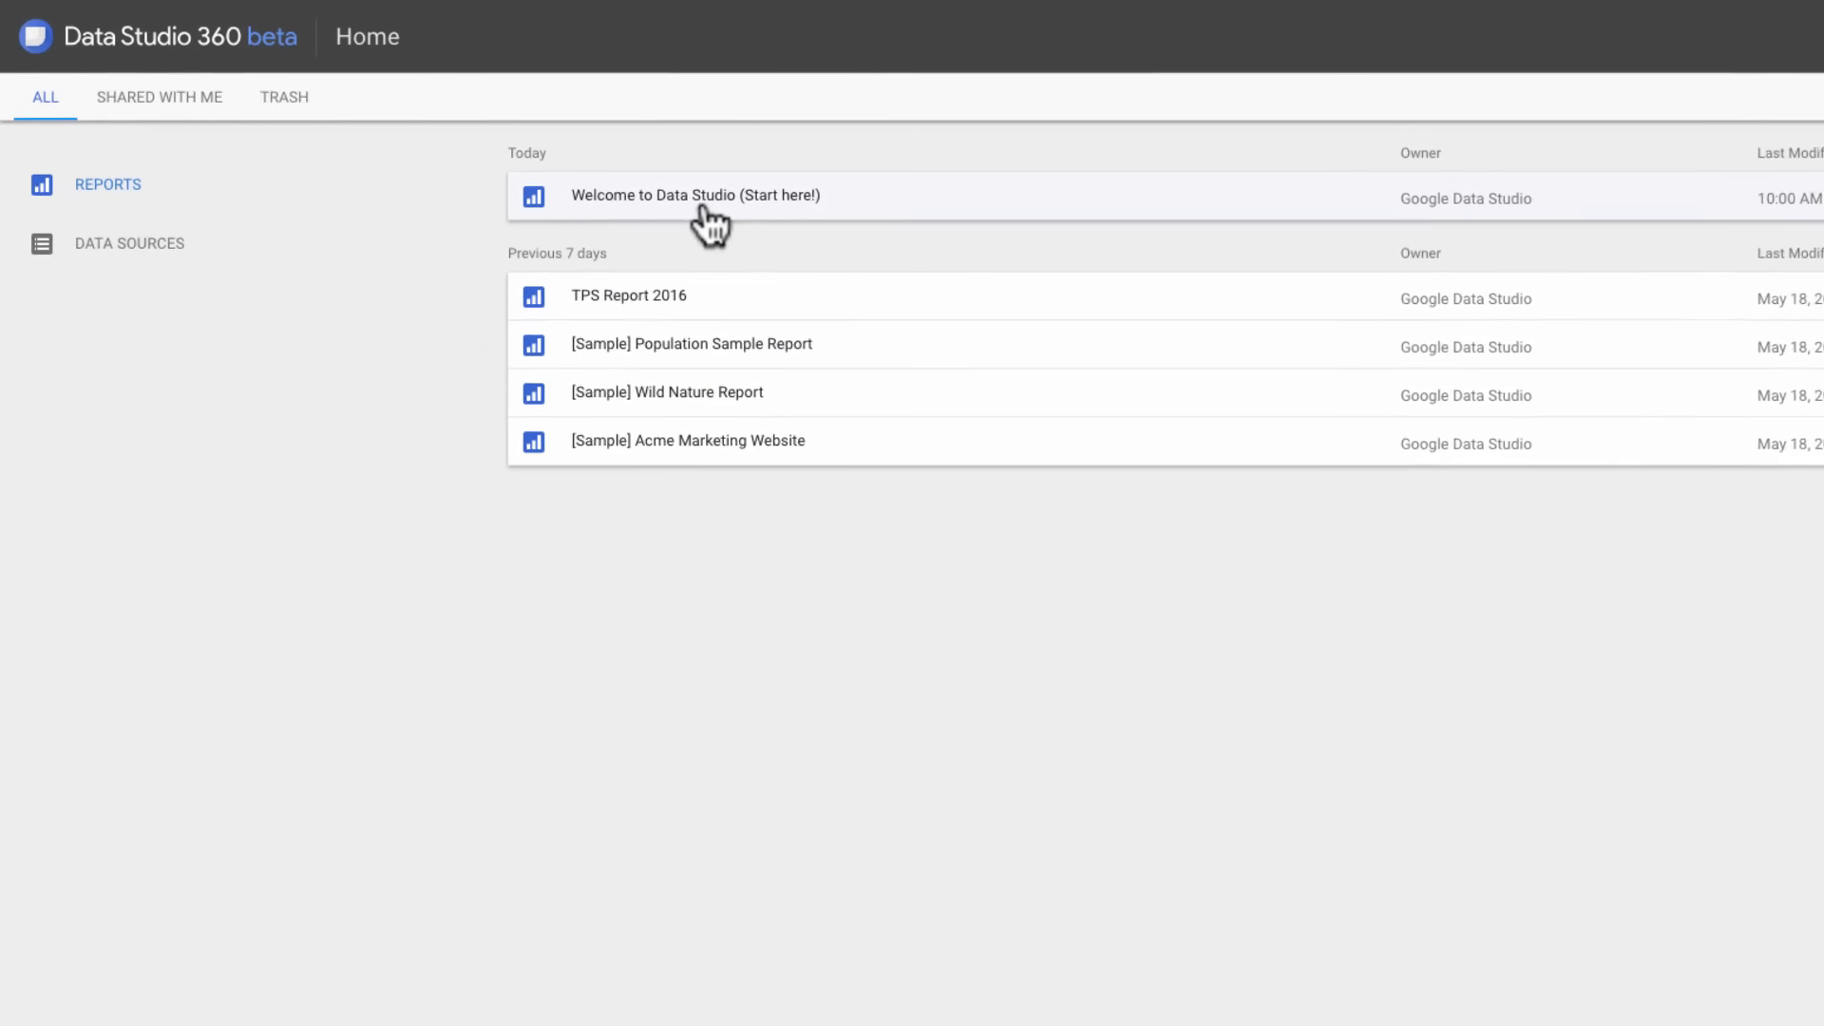
Step: View the page list of the "Welcome to Data Studio (Start here!)" report and return to the home page
{"action": "left_click", "coordinate": [703, 202]}
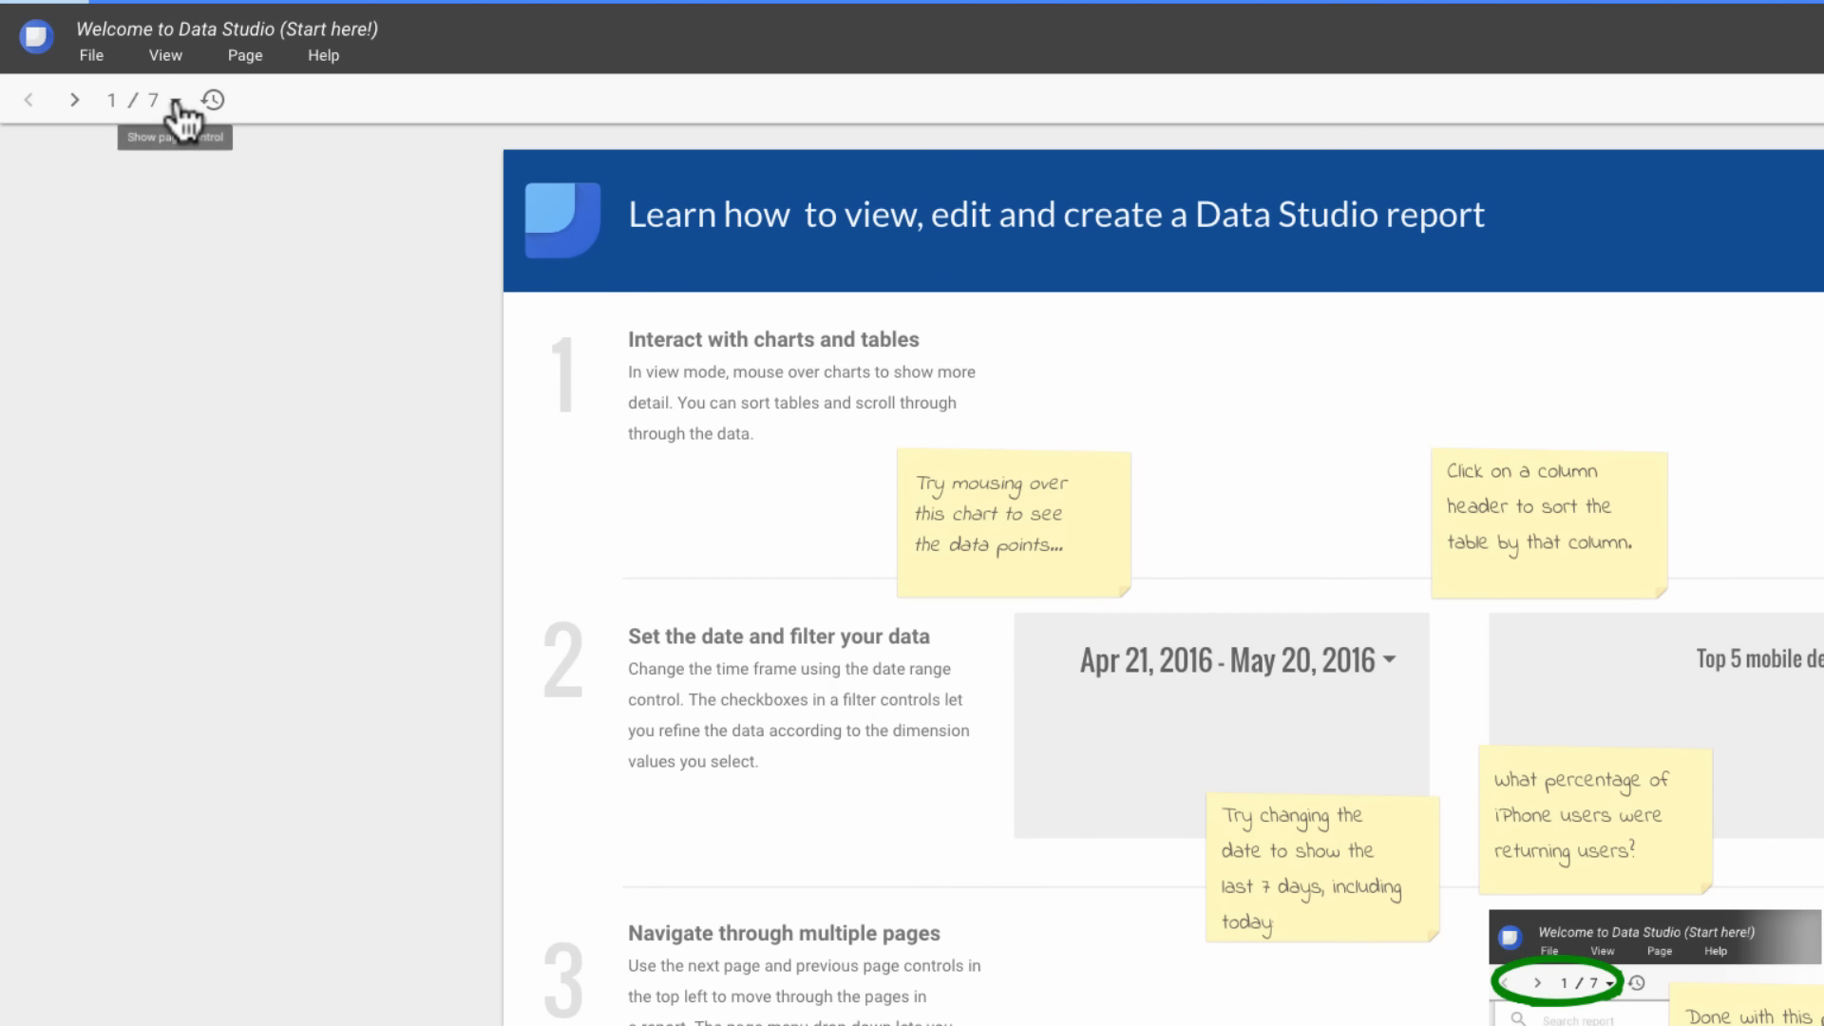
{"action": "left_click", "coordinate": [175, 101]}
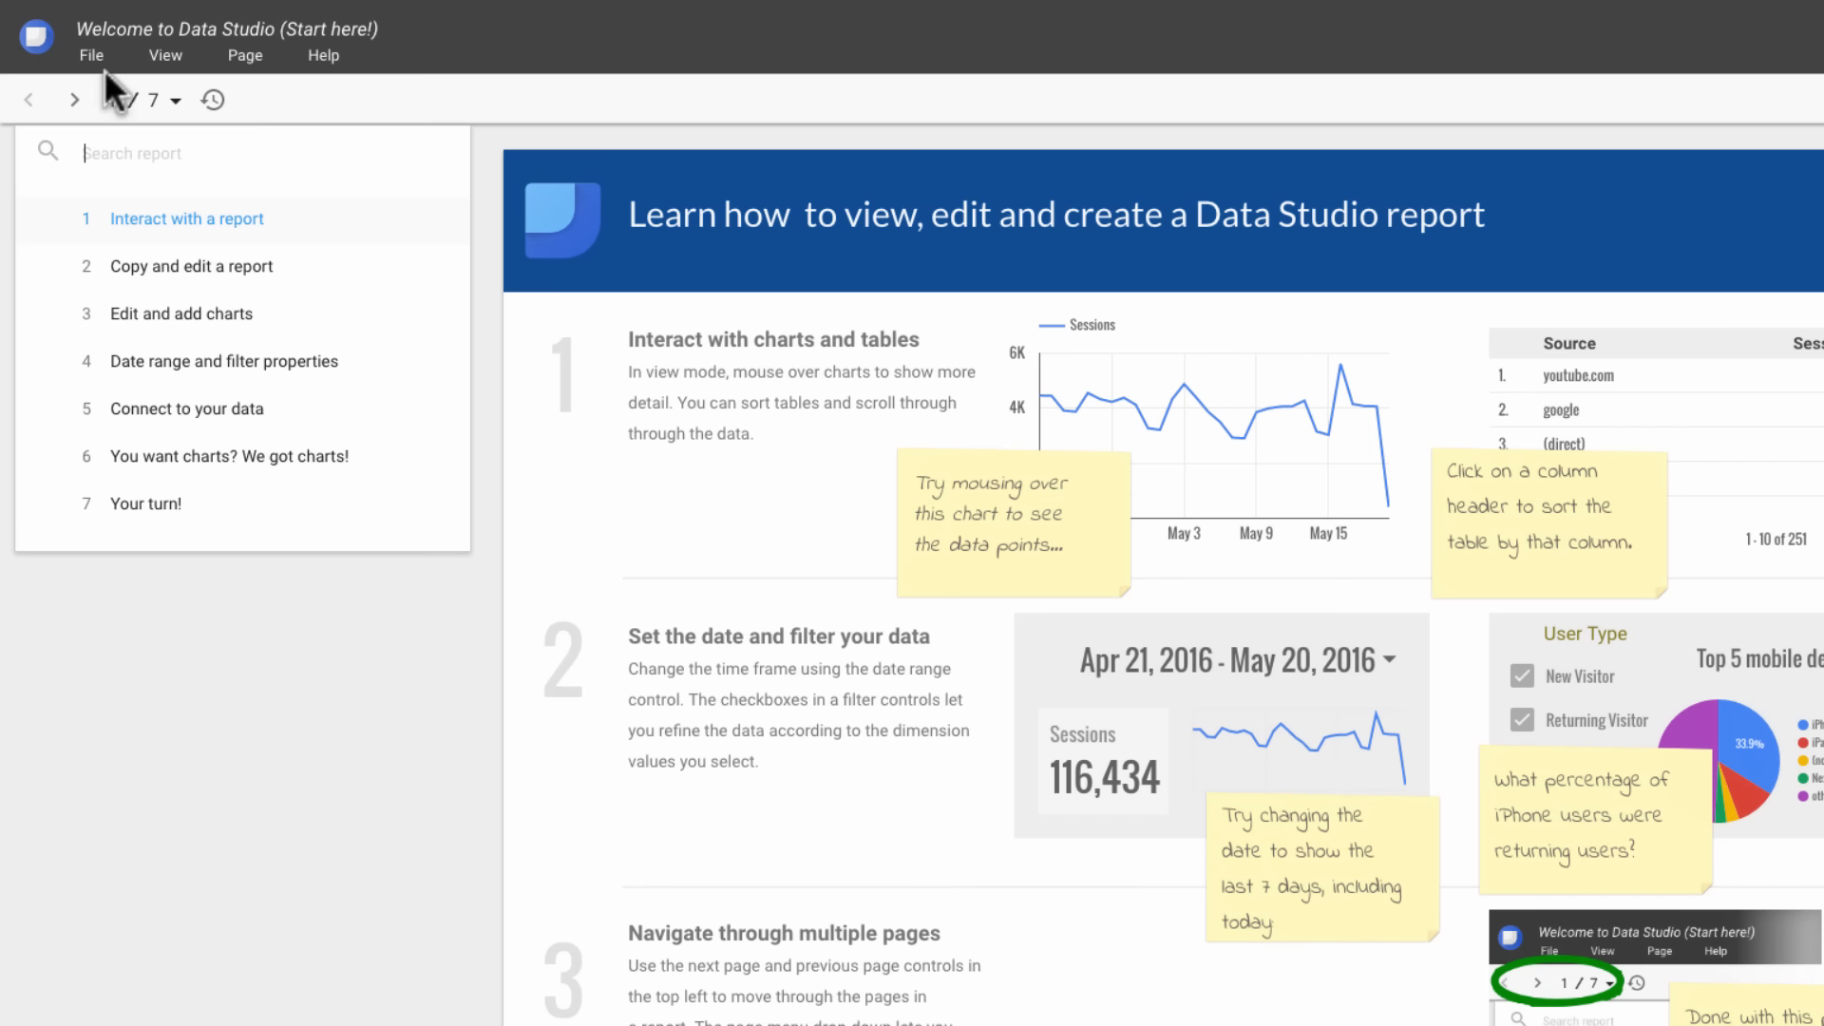
{"action": "left_click", "coordinate": [35, 47]}
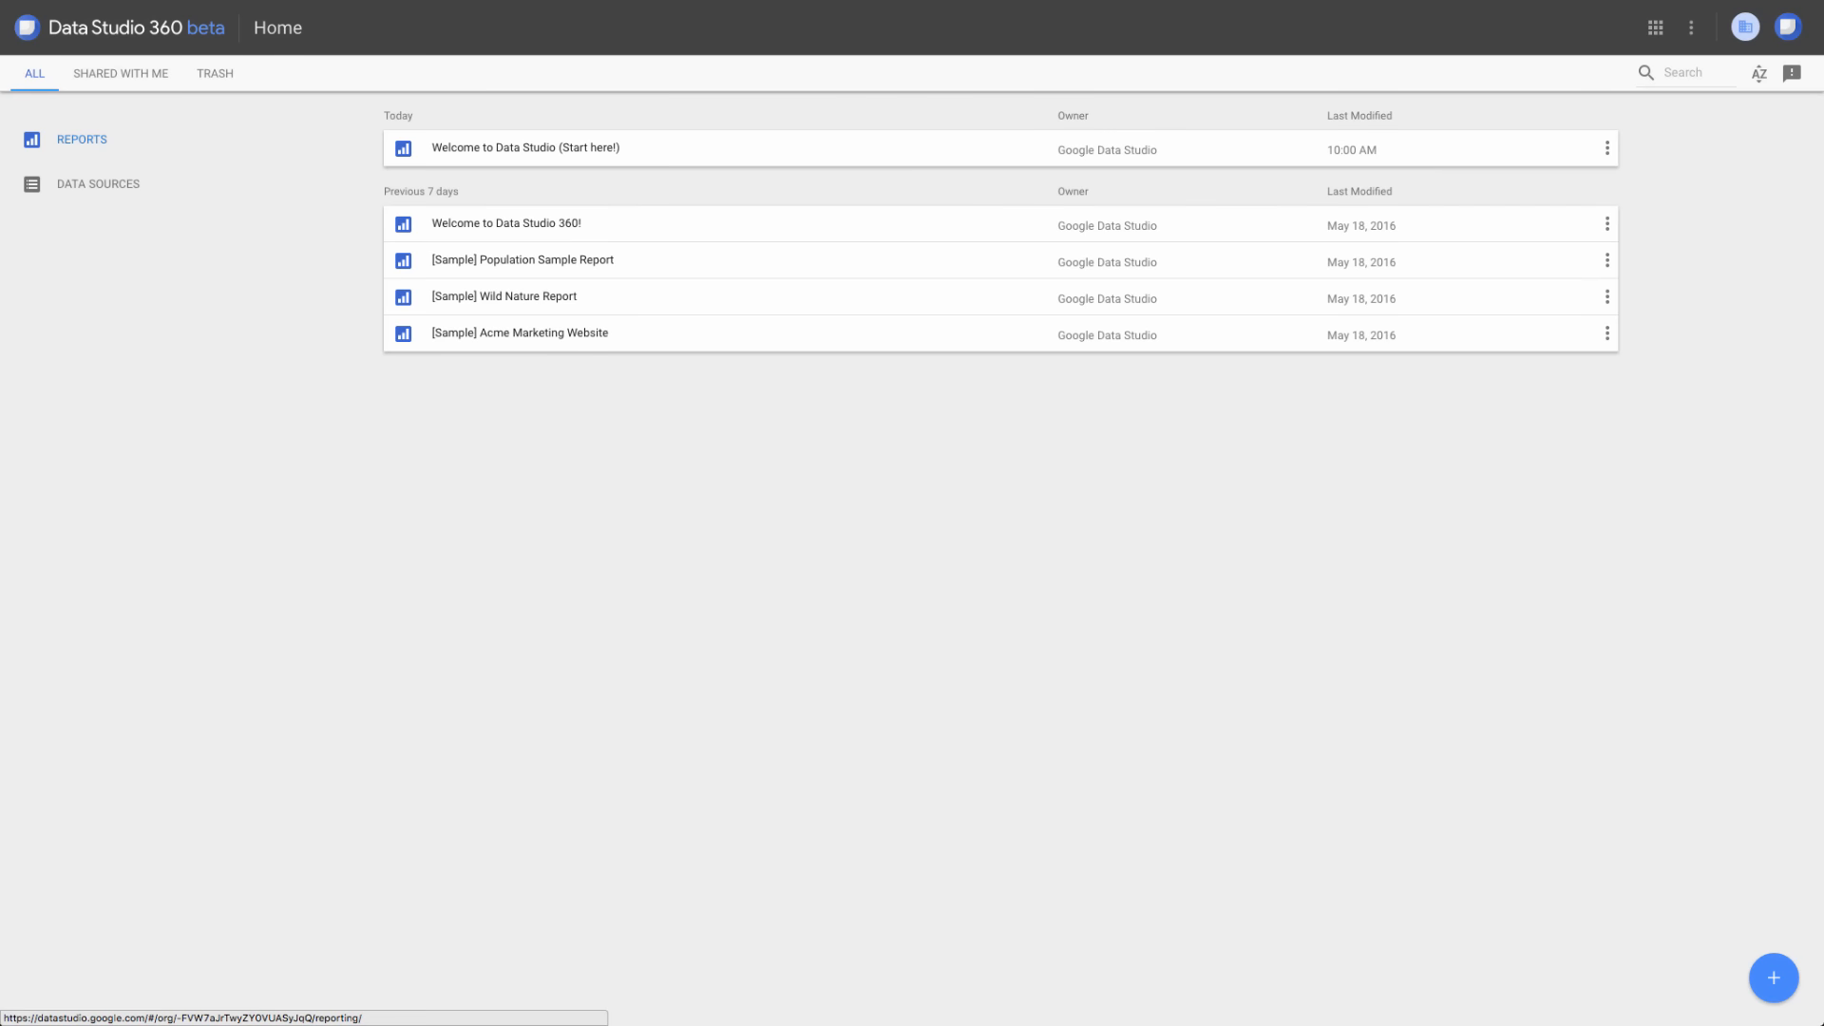
Step: Create a new report and add the [Sample] Google Analytics Data source to it, searching for "google"
{"action": "left_click", "coordinate": [1773, 977]}
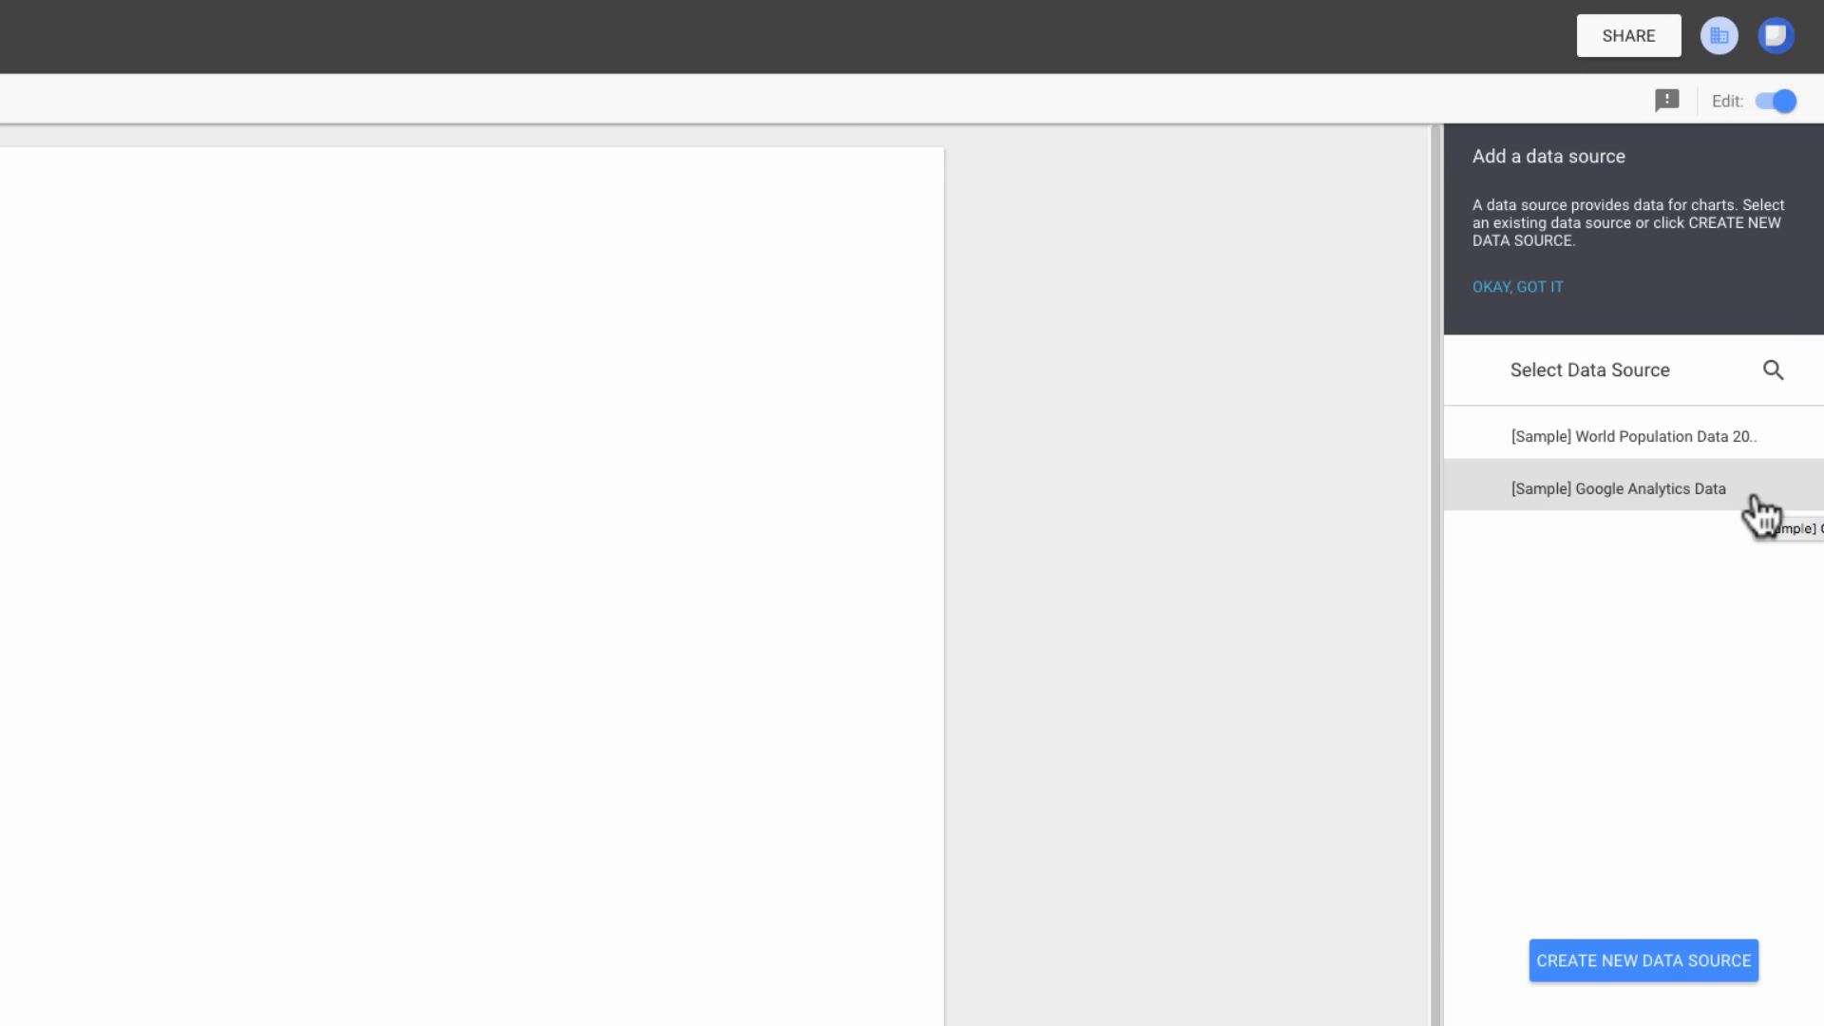
{"action": "left_click", "coordinate": [1769, 372]}
{"action": "type", "text": "g"}
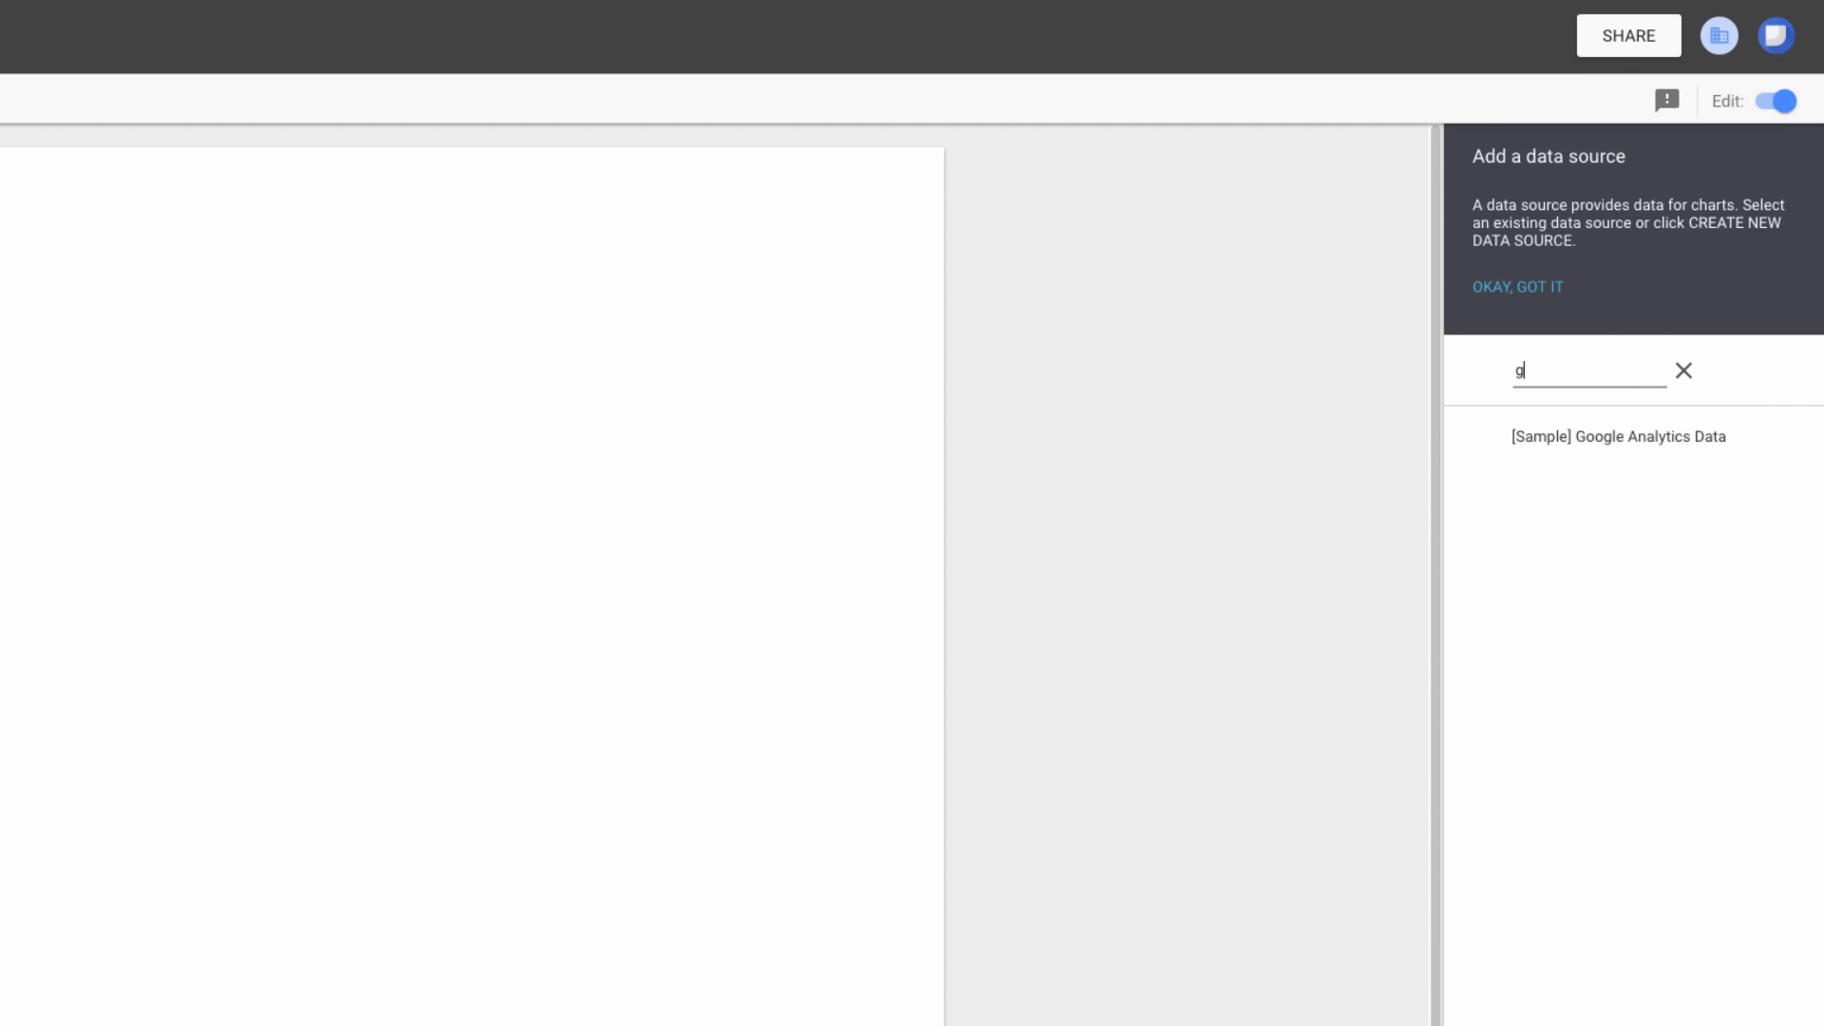
{"action": "type", "text": "oogle"}
{"action": "left_click", "coordinate": [1619, 437]}
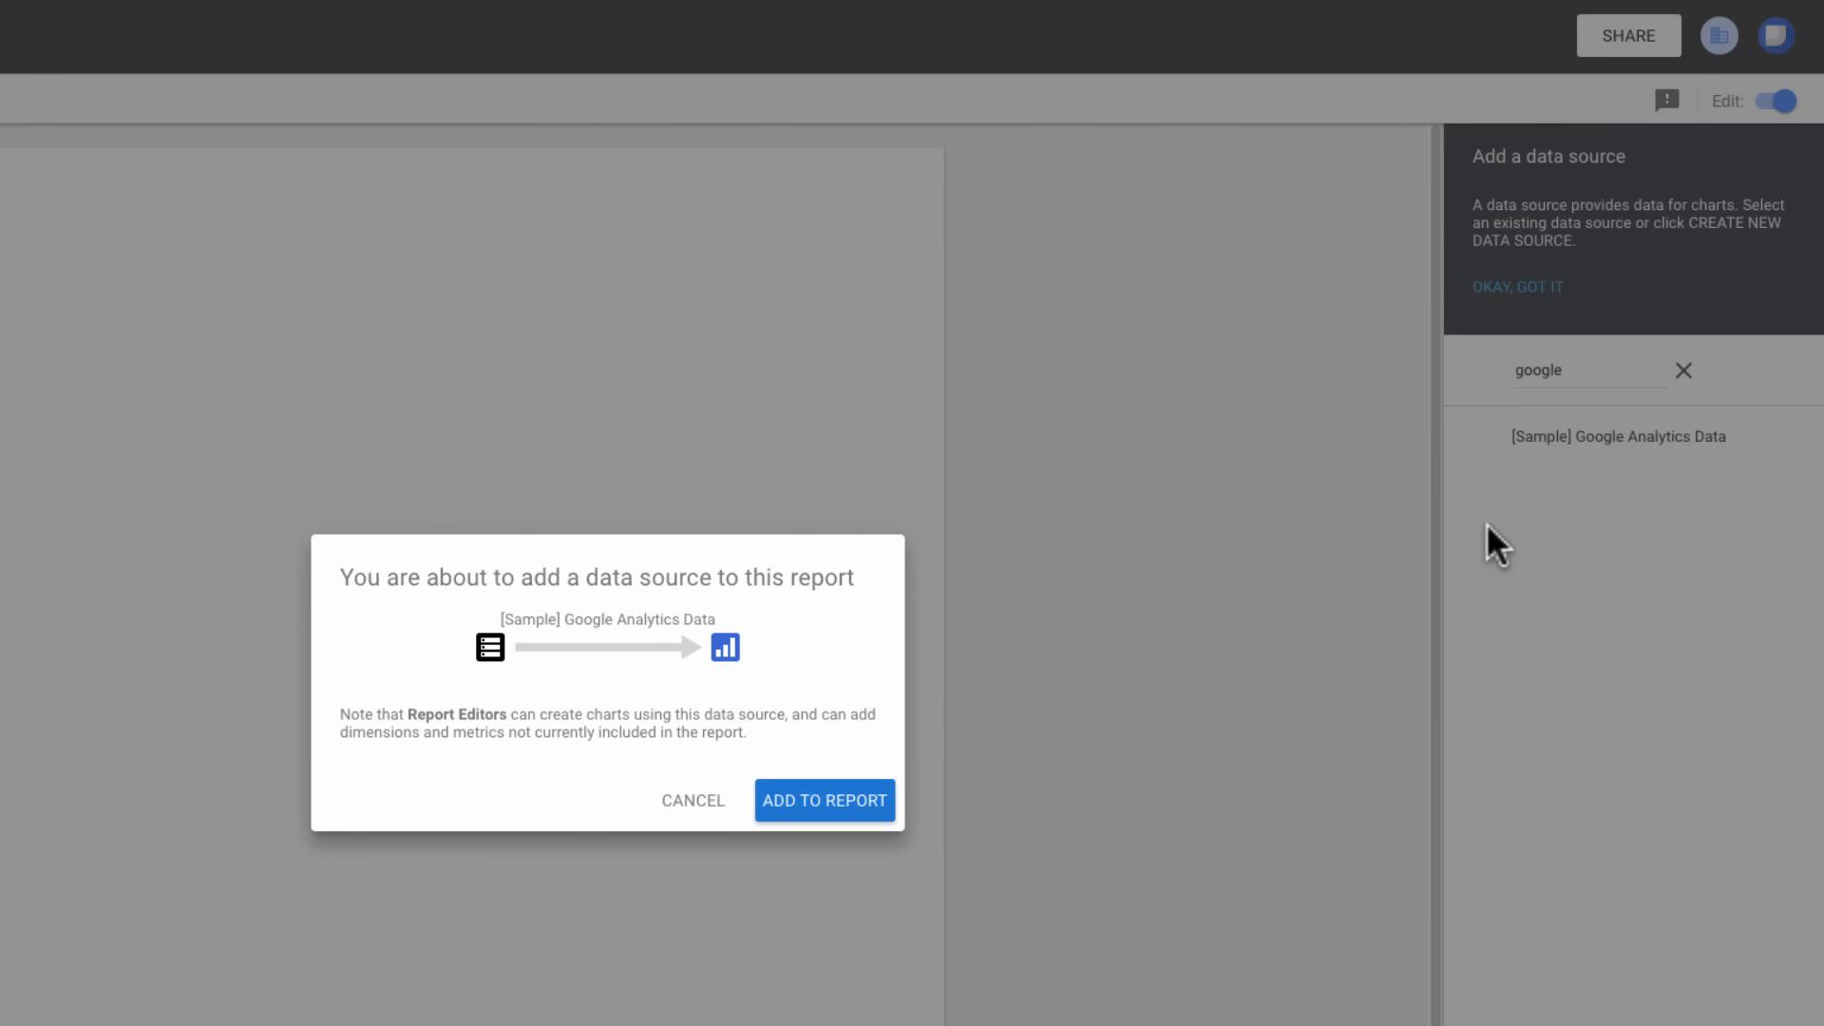
{"action": "left_click", "coordinate": [871, 806]}
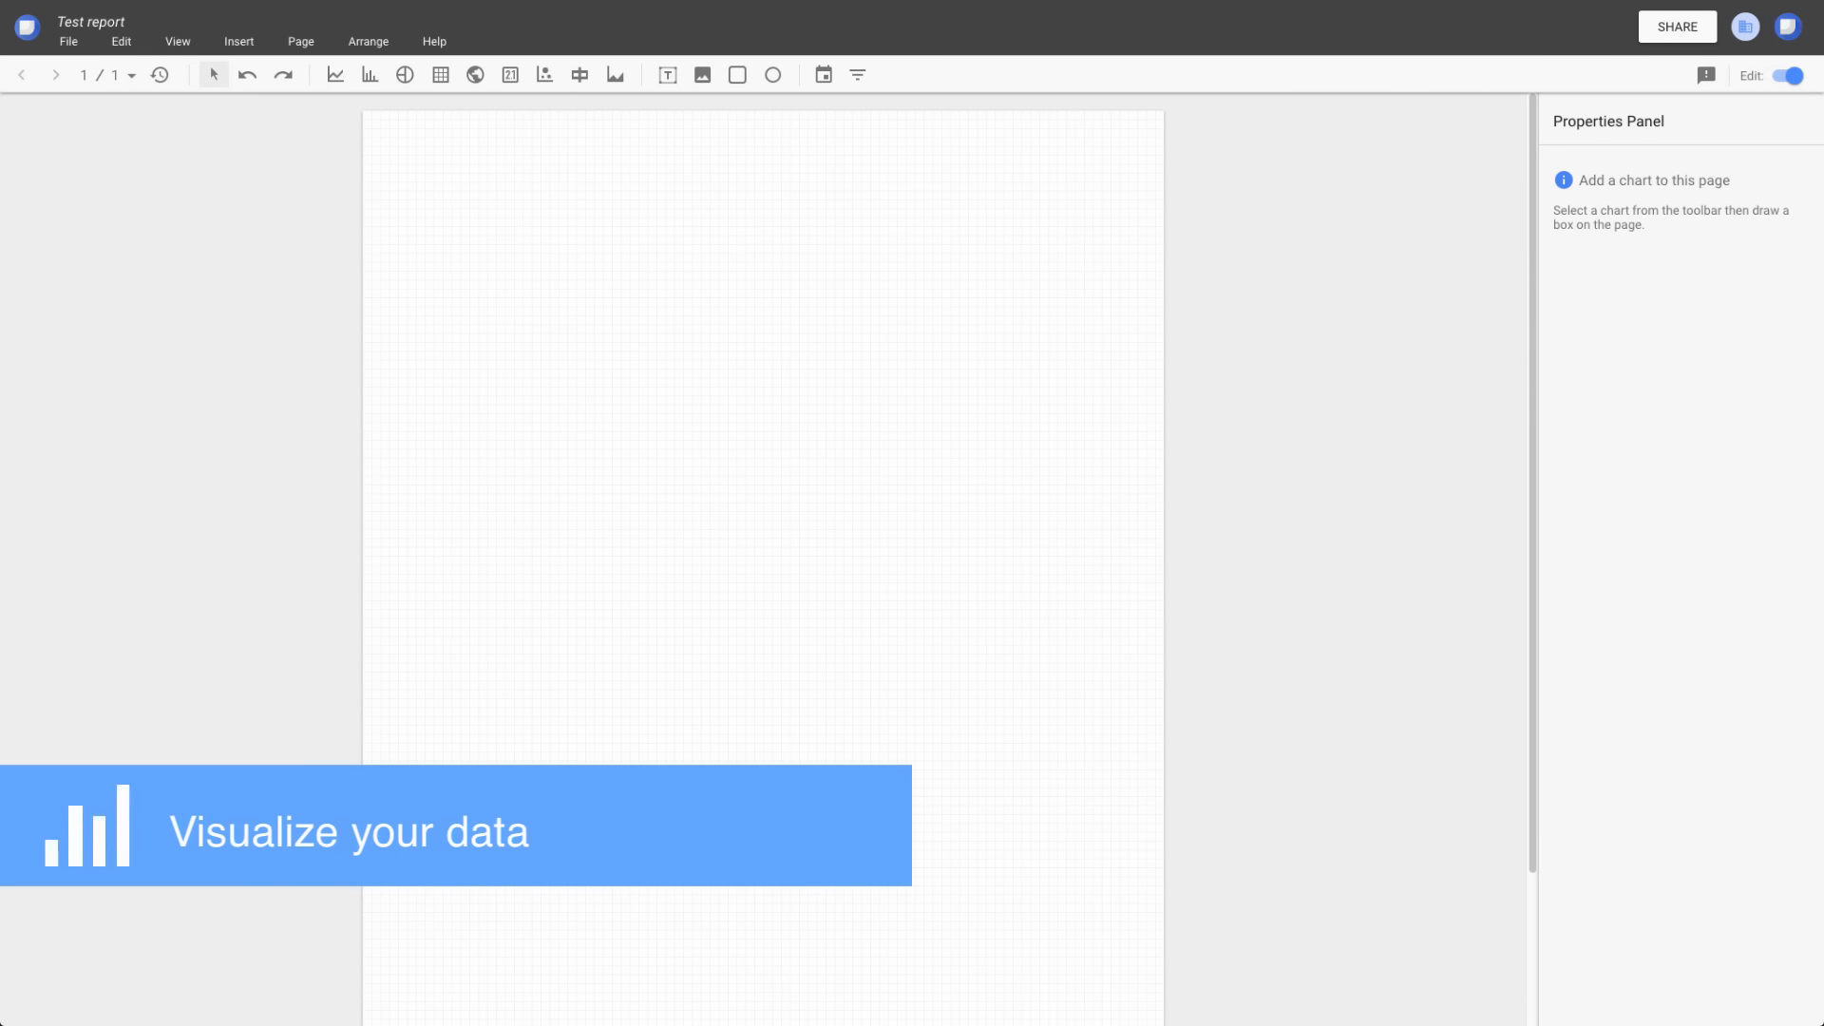
Step: Switch the report's page layout to landscape orientation in the report and theme settings
{"action": "left_click", "coordinate": [72, 41]}
{"action": "left_click", "coordinate": [87, 102]}
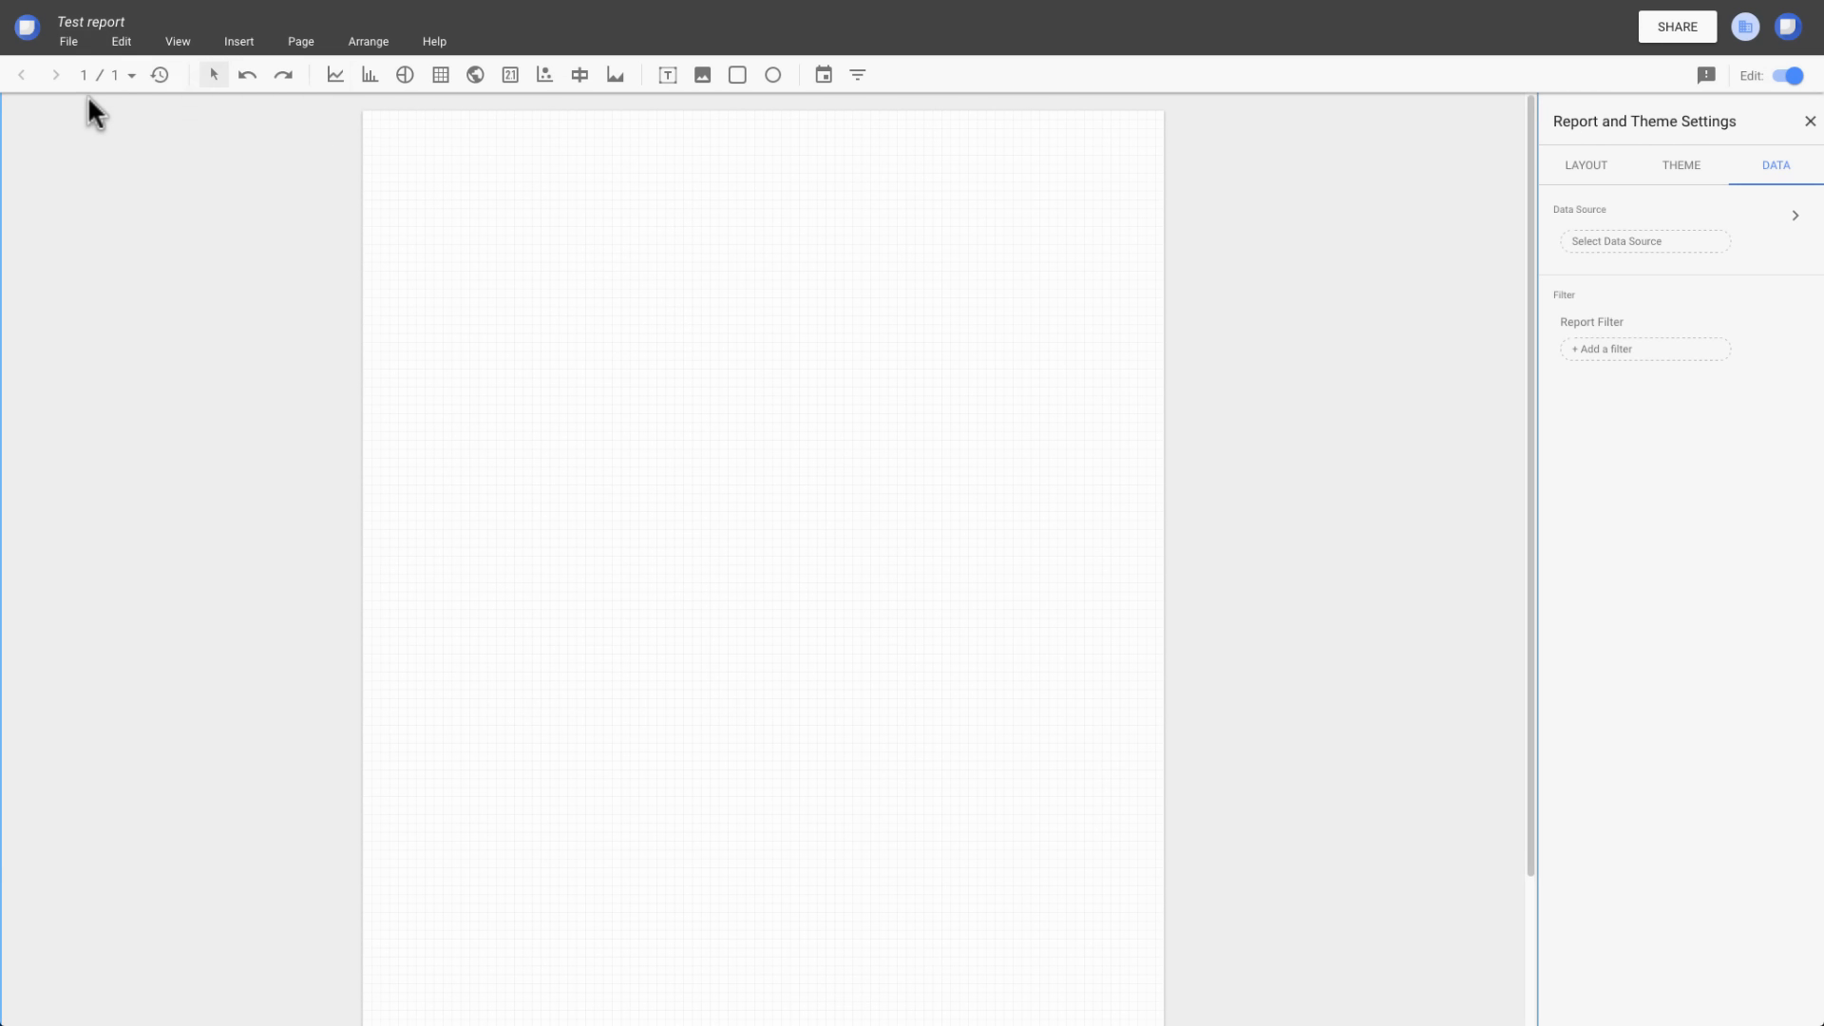
{"action": "left_click", "coordinate": [1581, 169]}
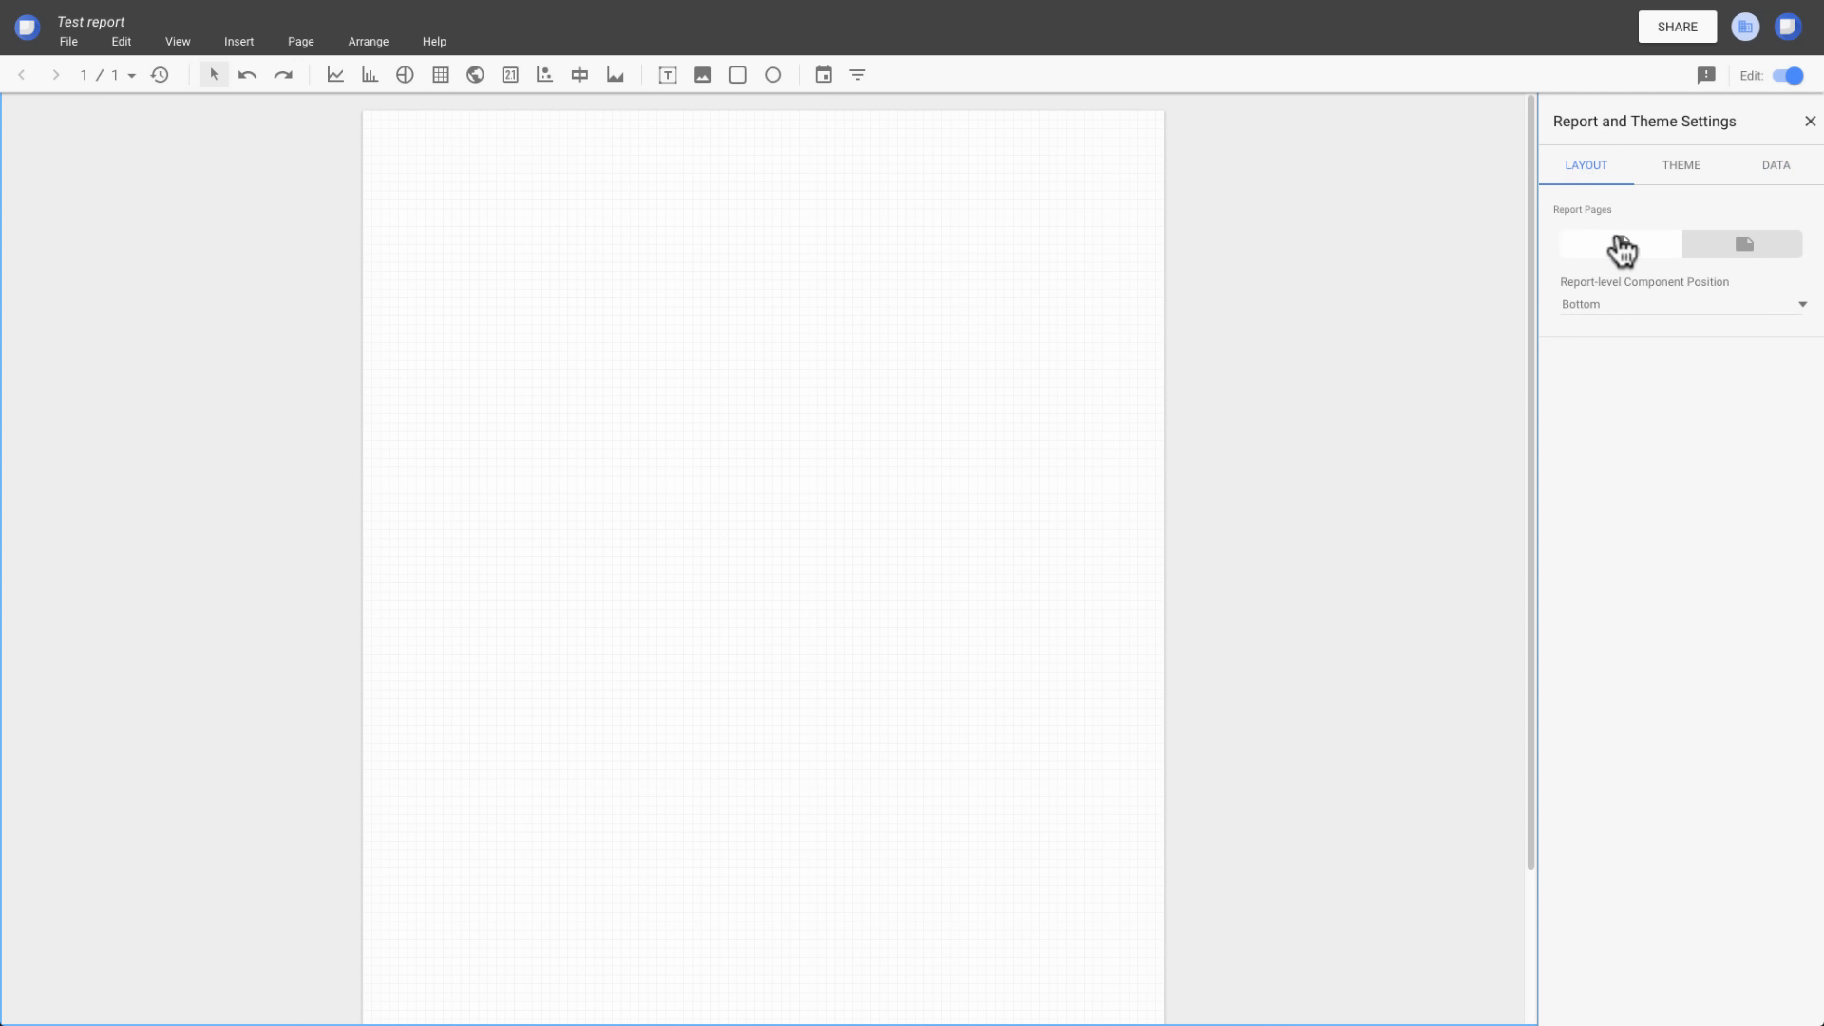
{"action": "left_click", "coordinate": [1731, 249]}
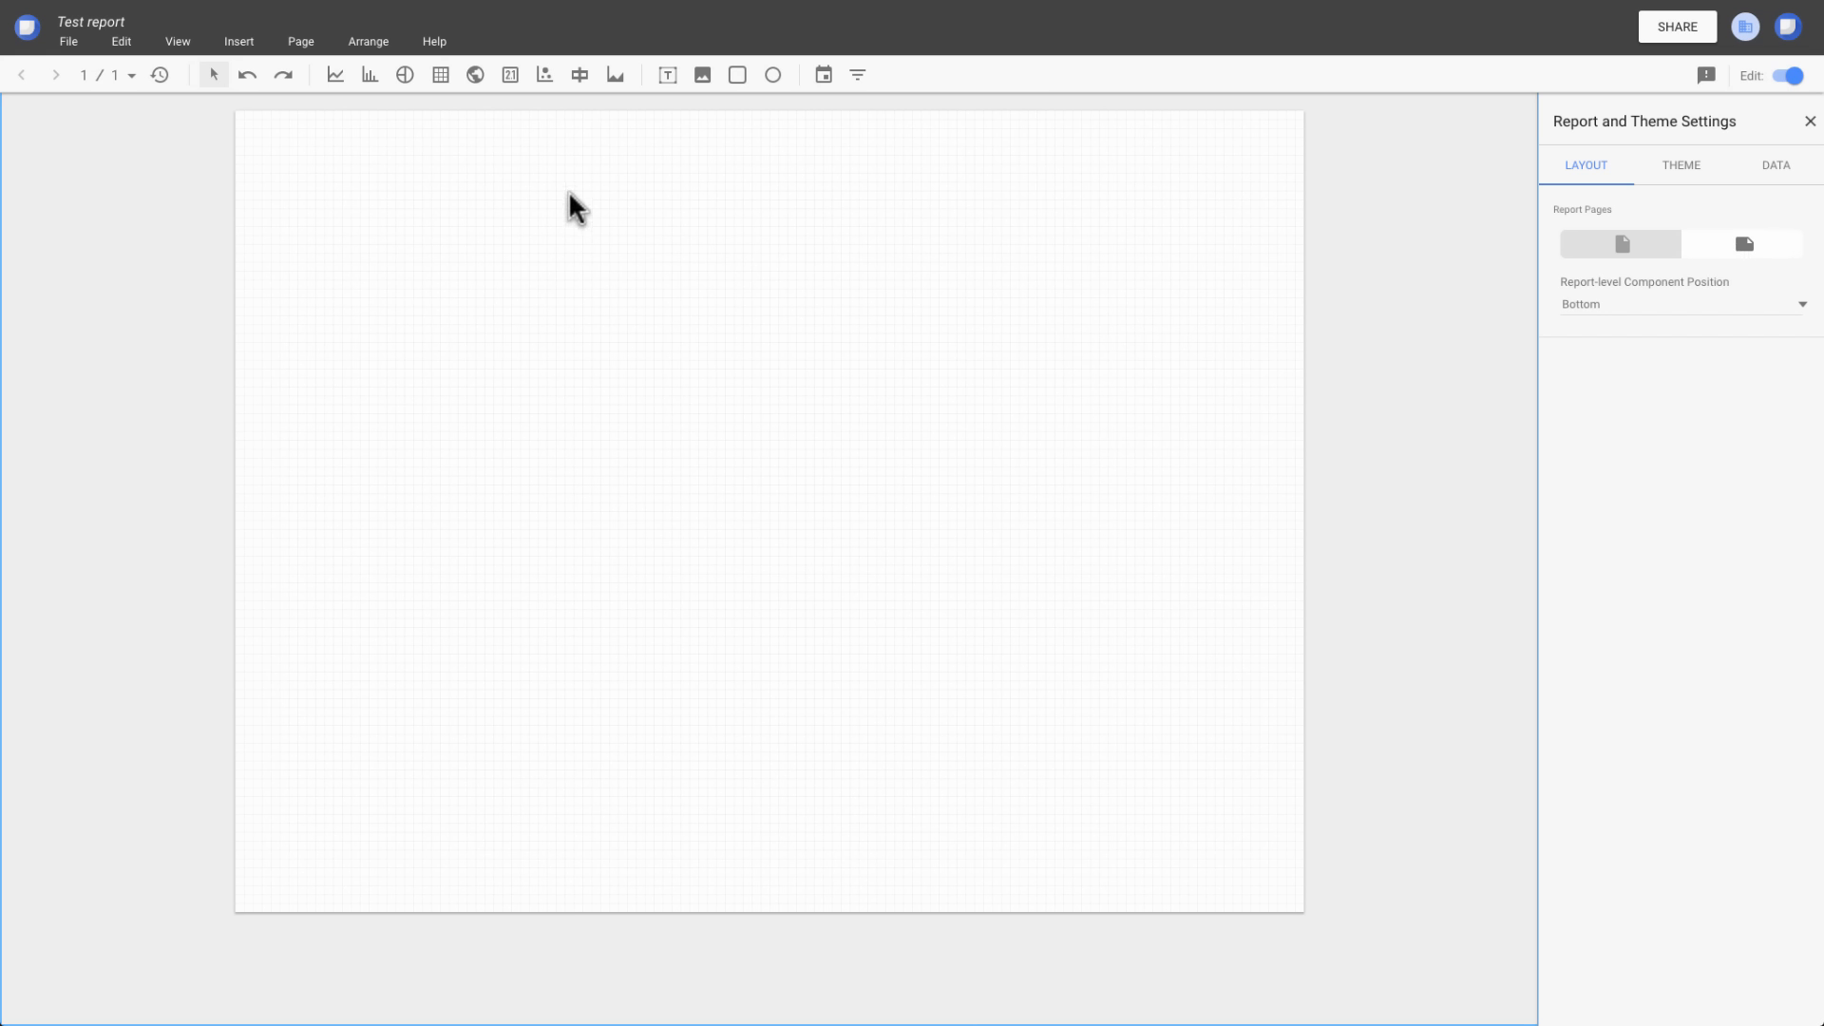
Step: Add a time series chart in the upper left part of the page and show its style options
{"action": "left_click", "coordinate": [339, 72]}
{"action": "left_click_drag", "start_coordinate": [313, 290], "coordinate": [797, 529]}
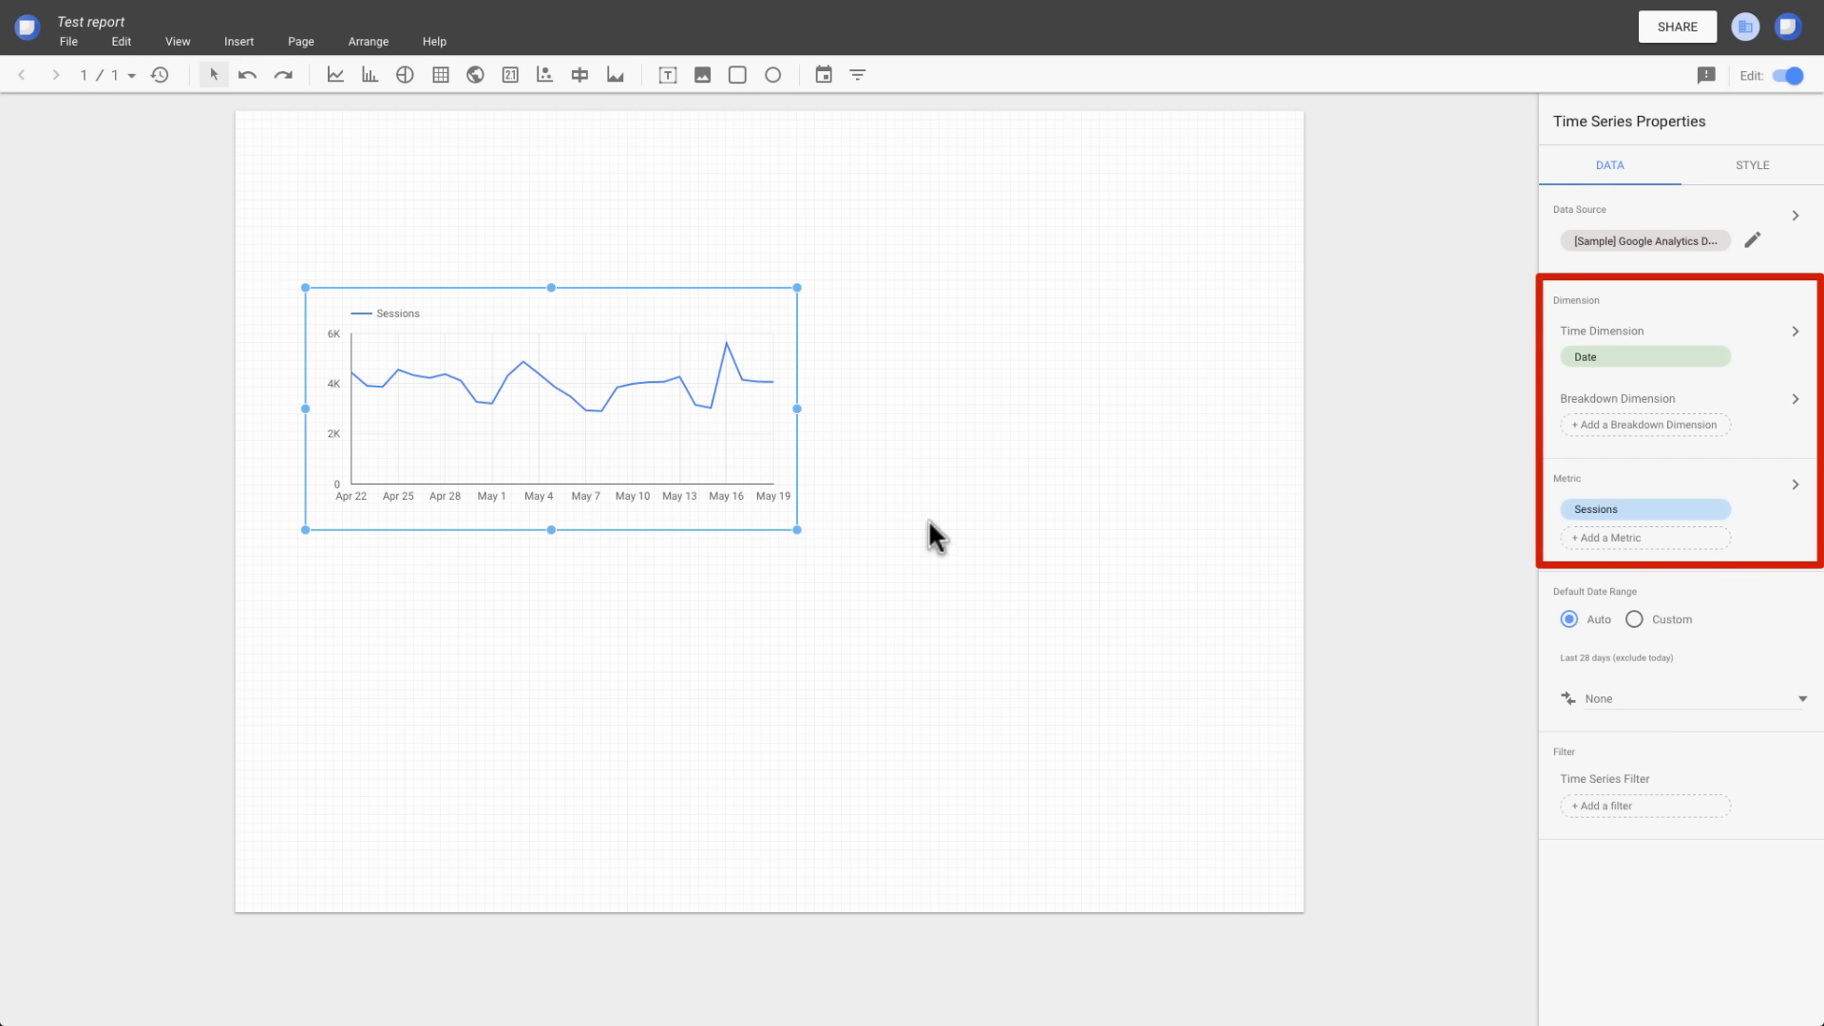
{"action": "left_click", "coordinate": [1754, 169]}
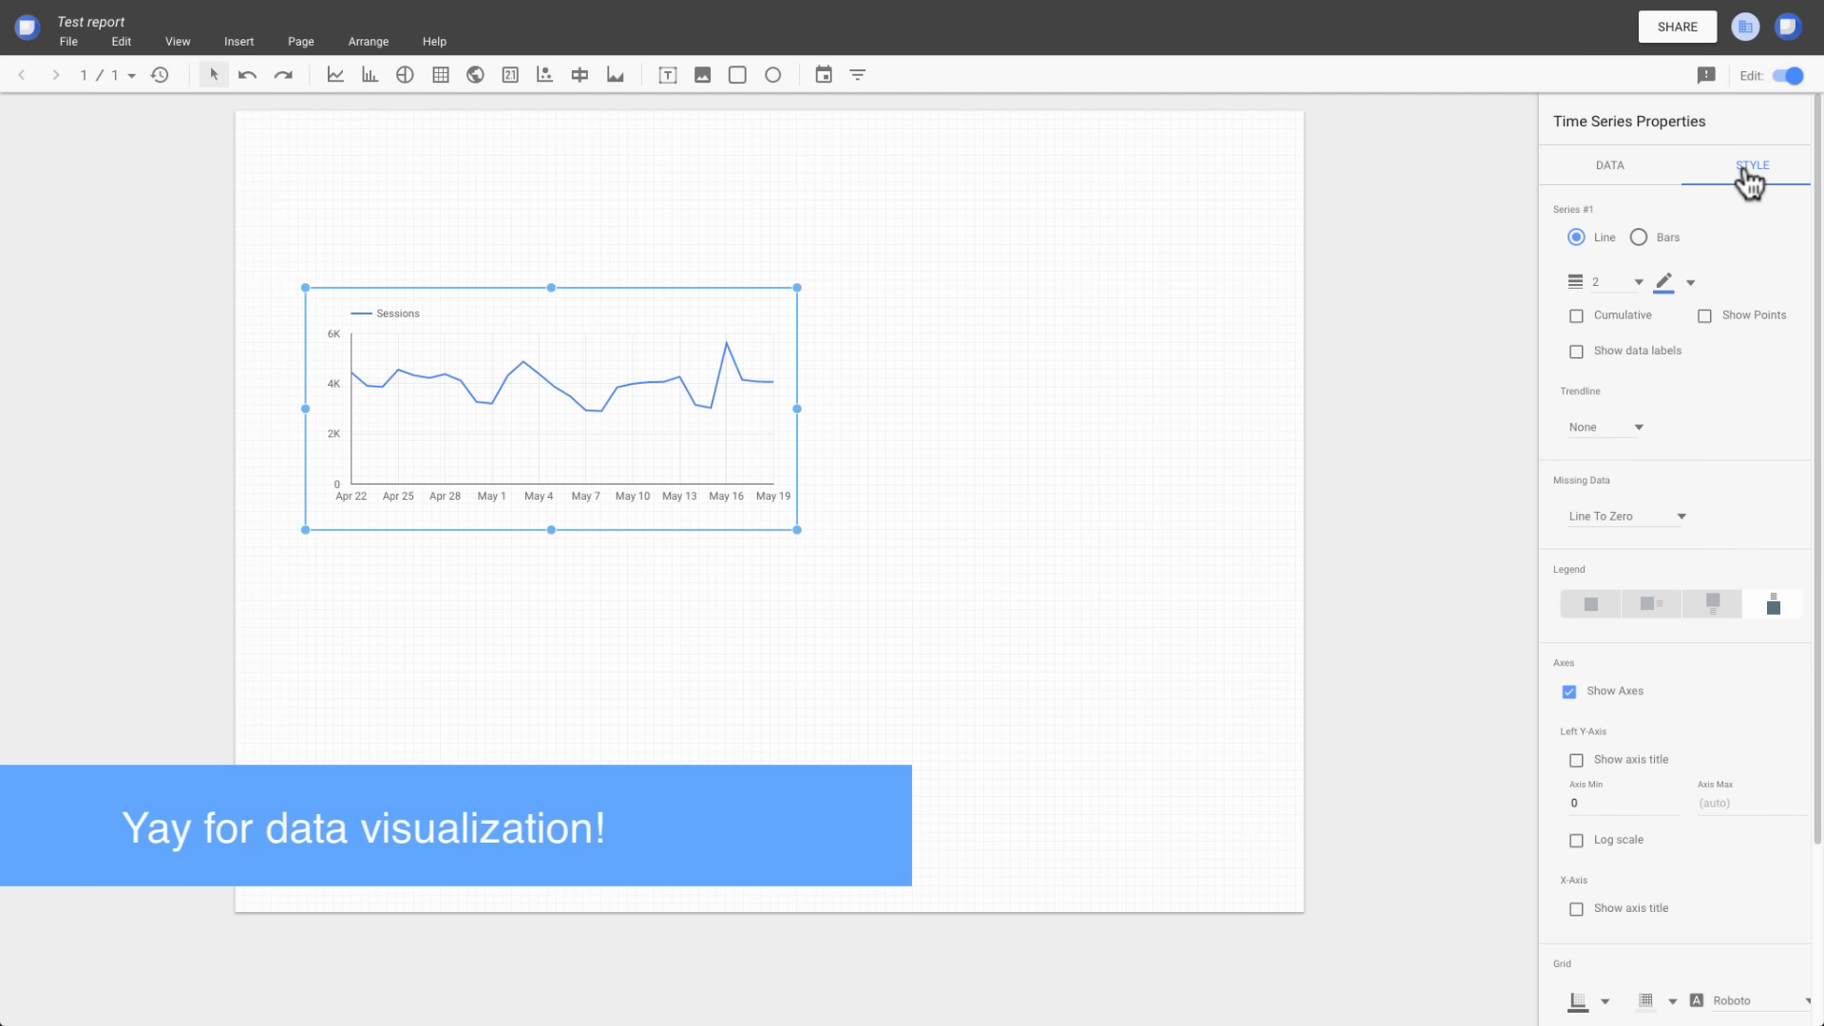
Step: Add a scorecard to the right of the time series chart and set its metric to Users
{"action": "left_click", "coordinate": [511, 76]}
{"action": "left_click_drag", "start_coordinate": [872, 330], "coordinate": [1090, 467]}
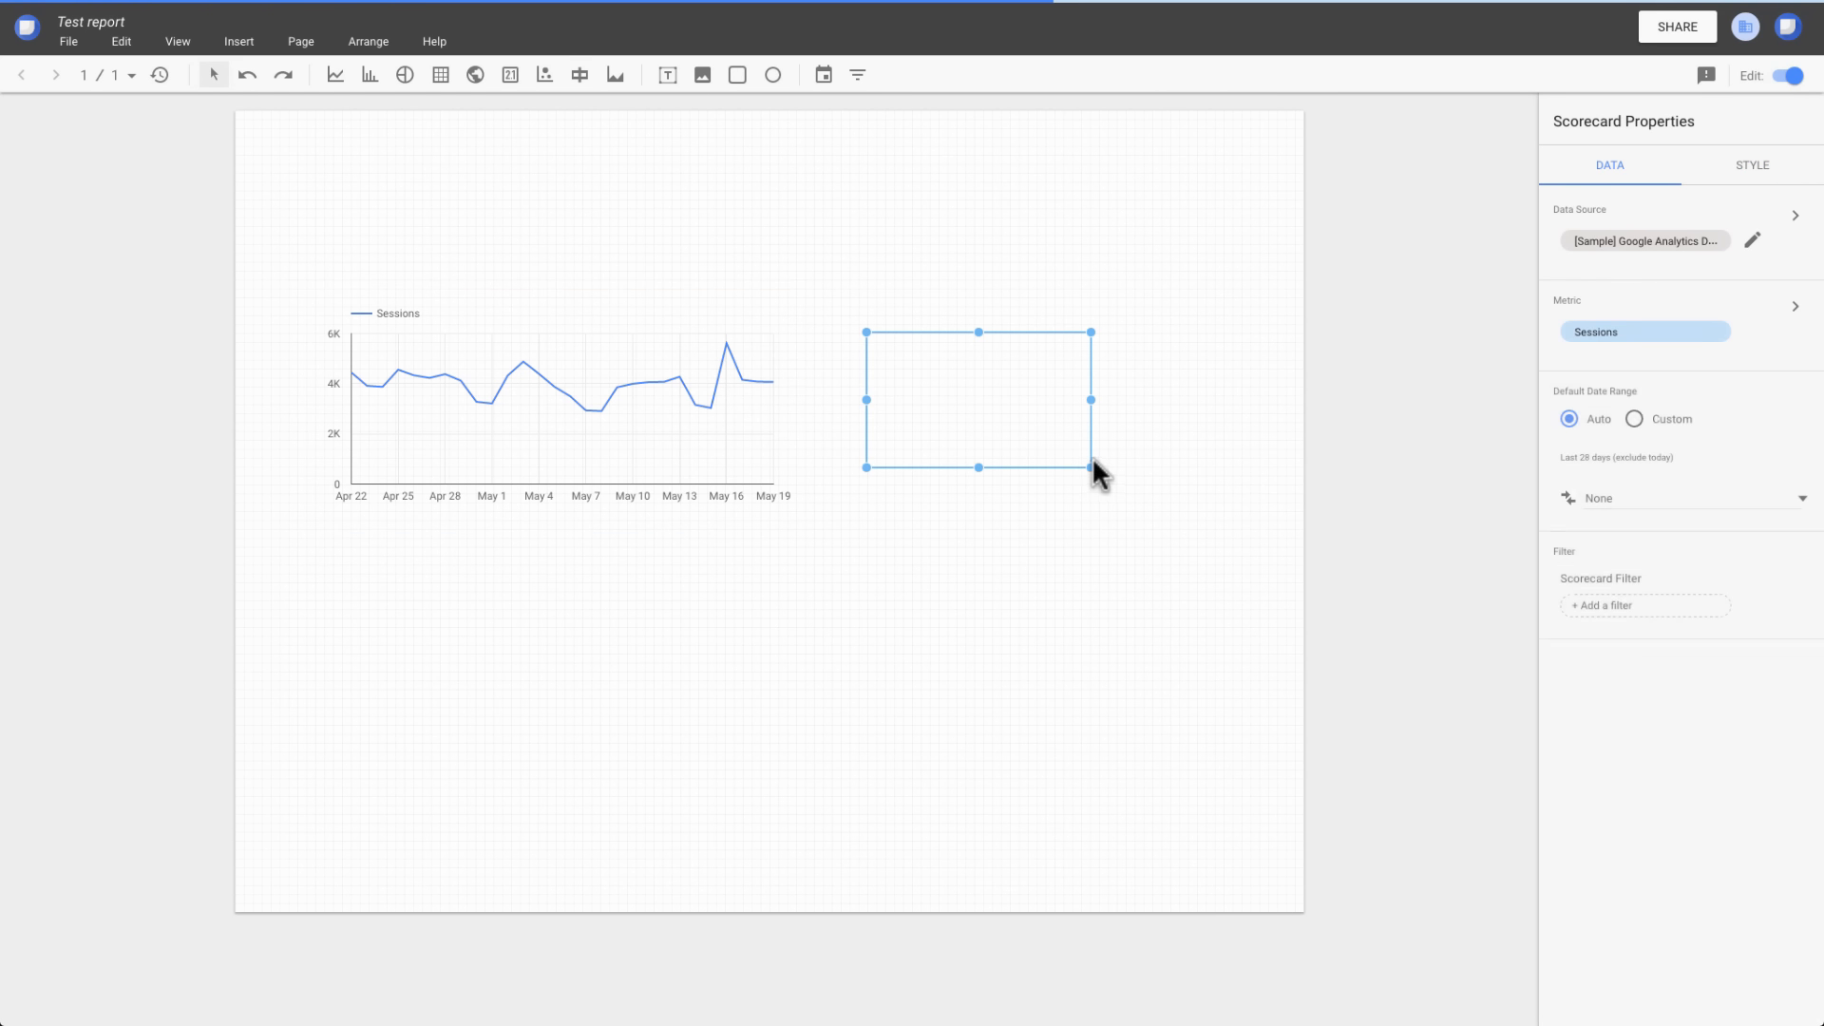
{"action": "left_click", "coordinate": [1701, 352]}
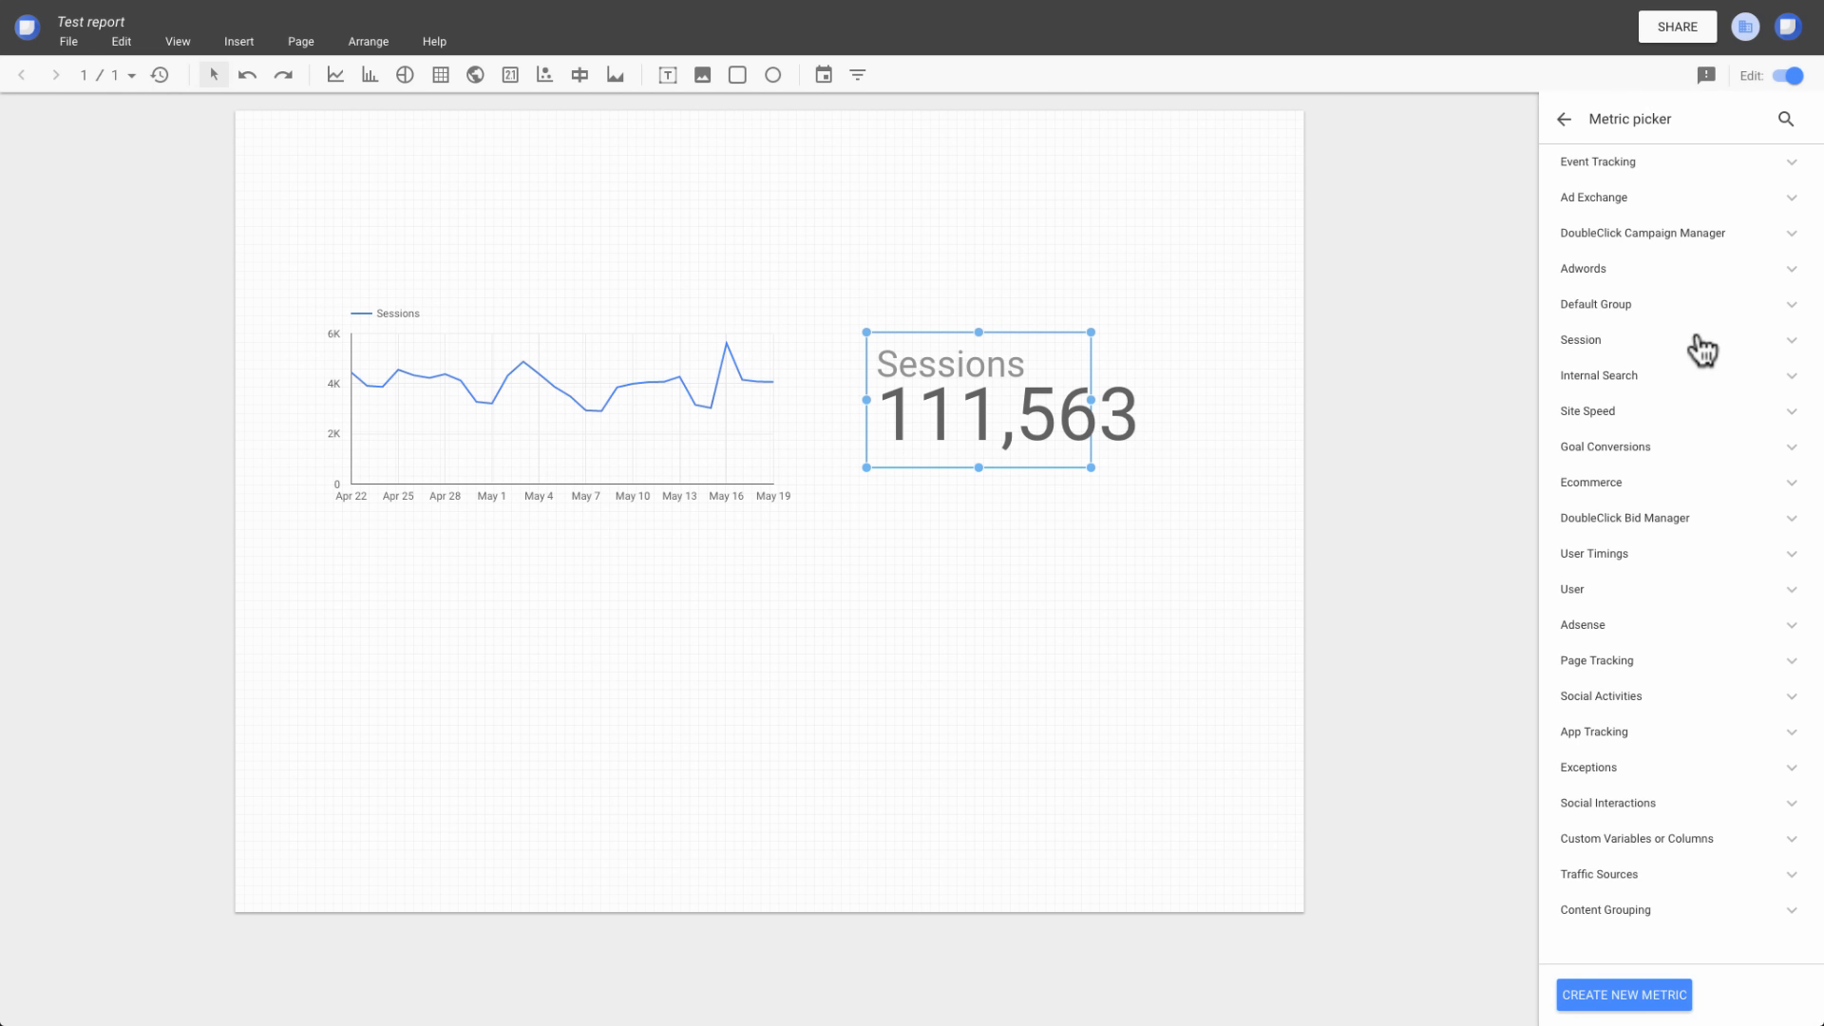
{"action": "left_click", "coordinate": [1787, 121]}
{"action": "type", "text": "use"}
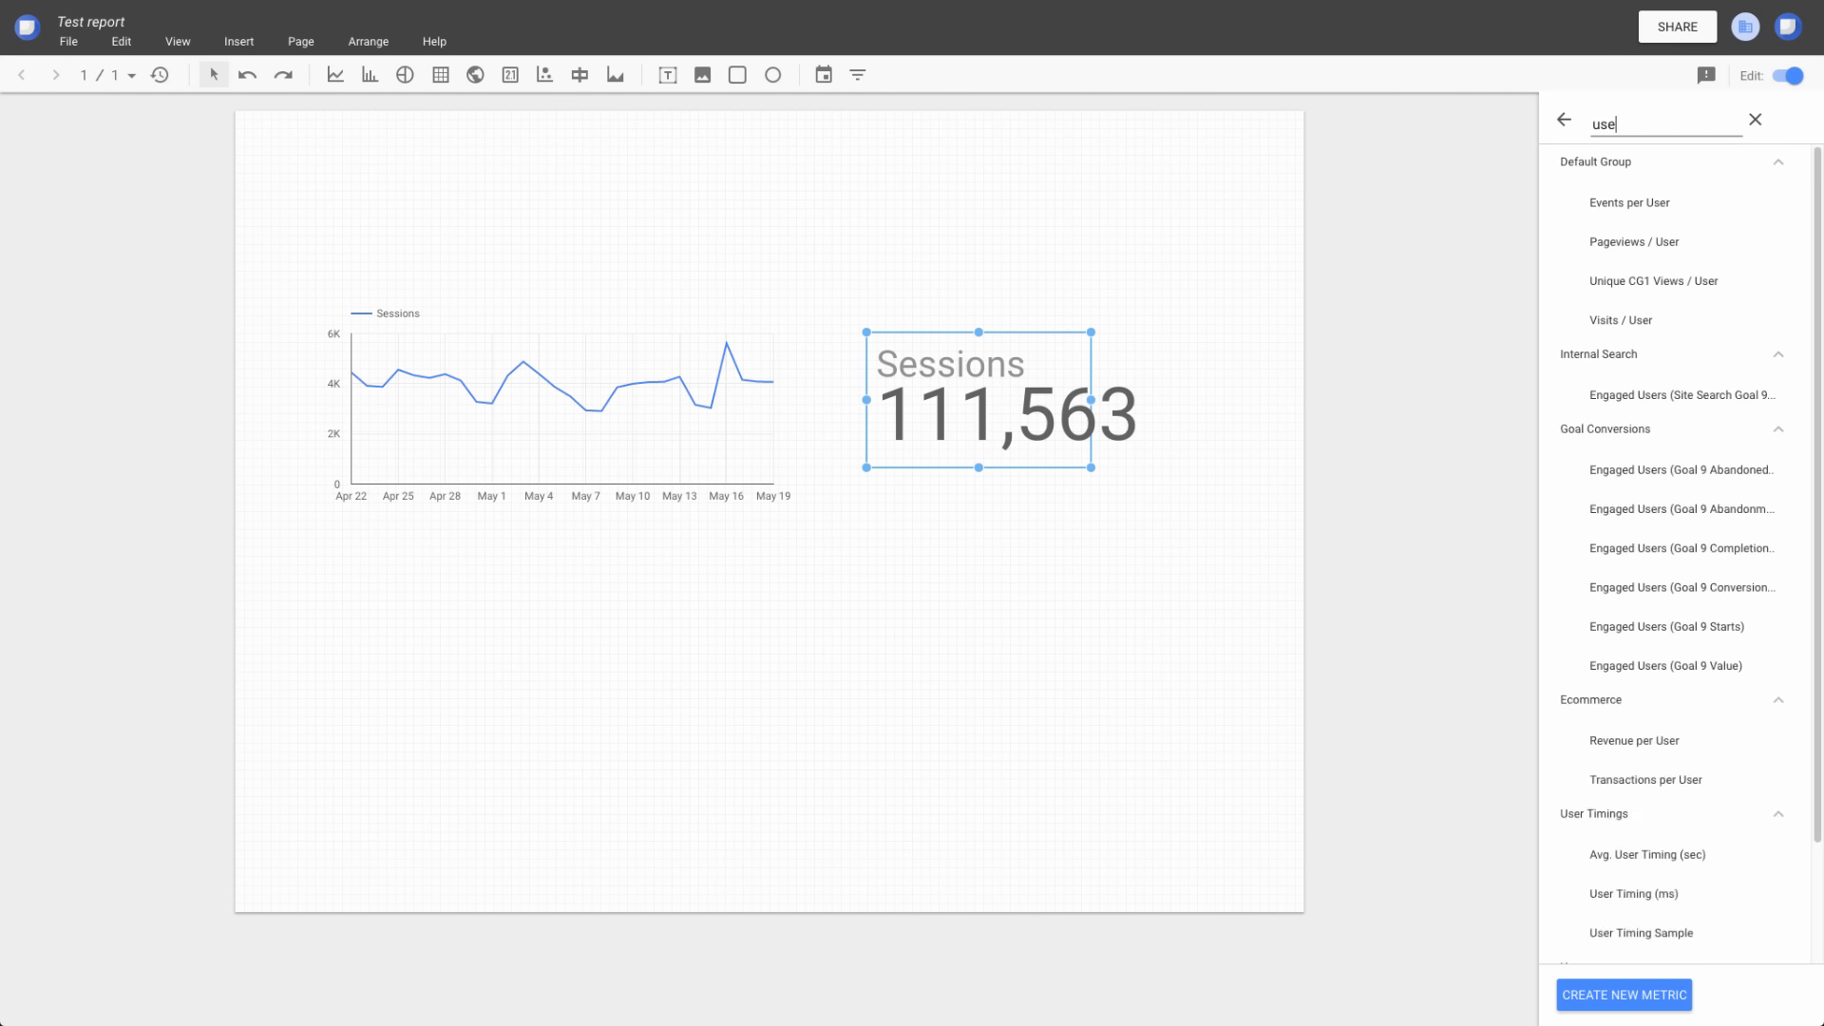
{"action": "type", "text": "rs"}
{"action": "left_click", "coordinate": [1624, 594]}
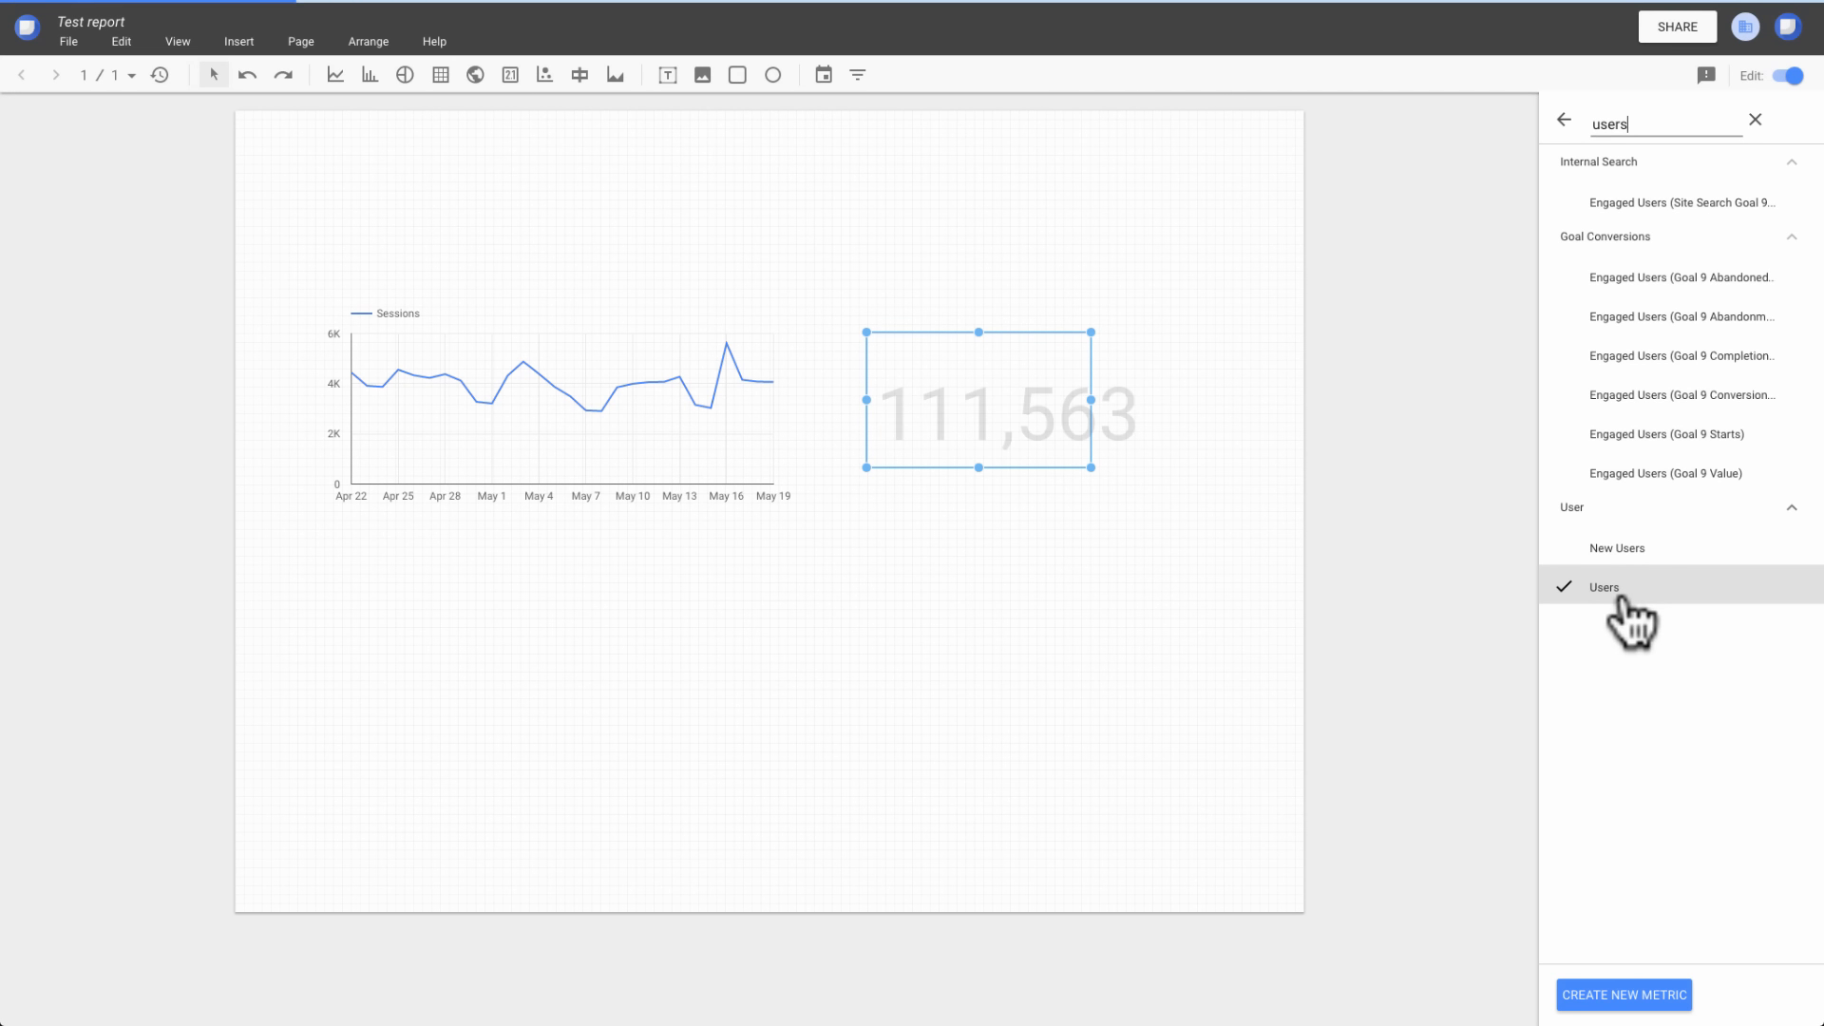
{"action": "left_click", "coordinate": [845, 254]}
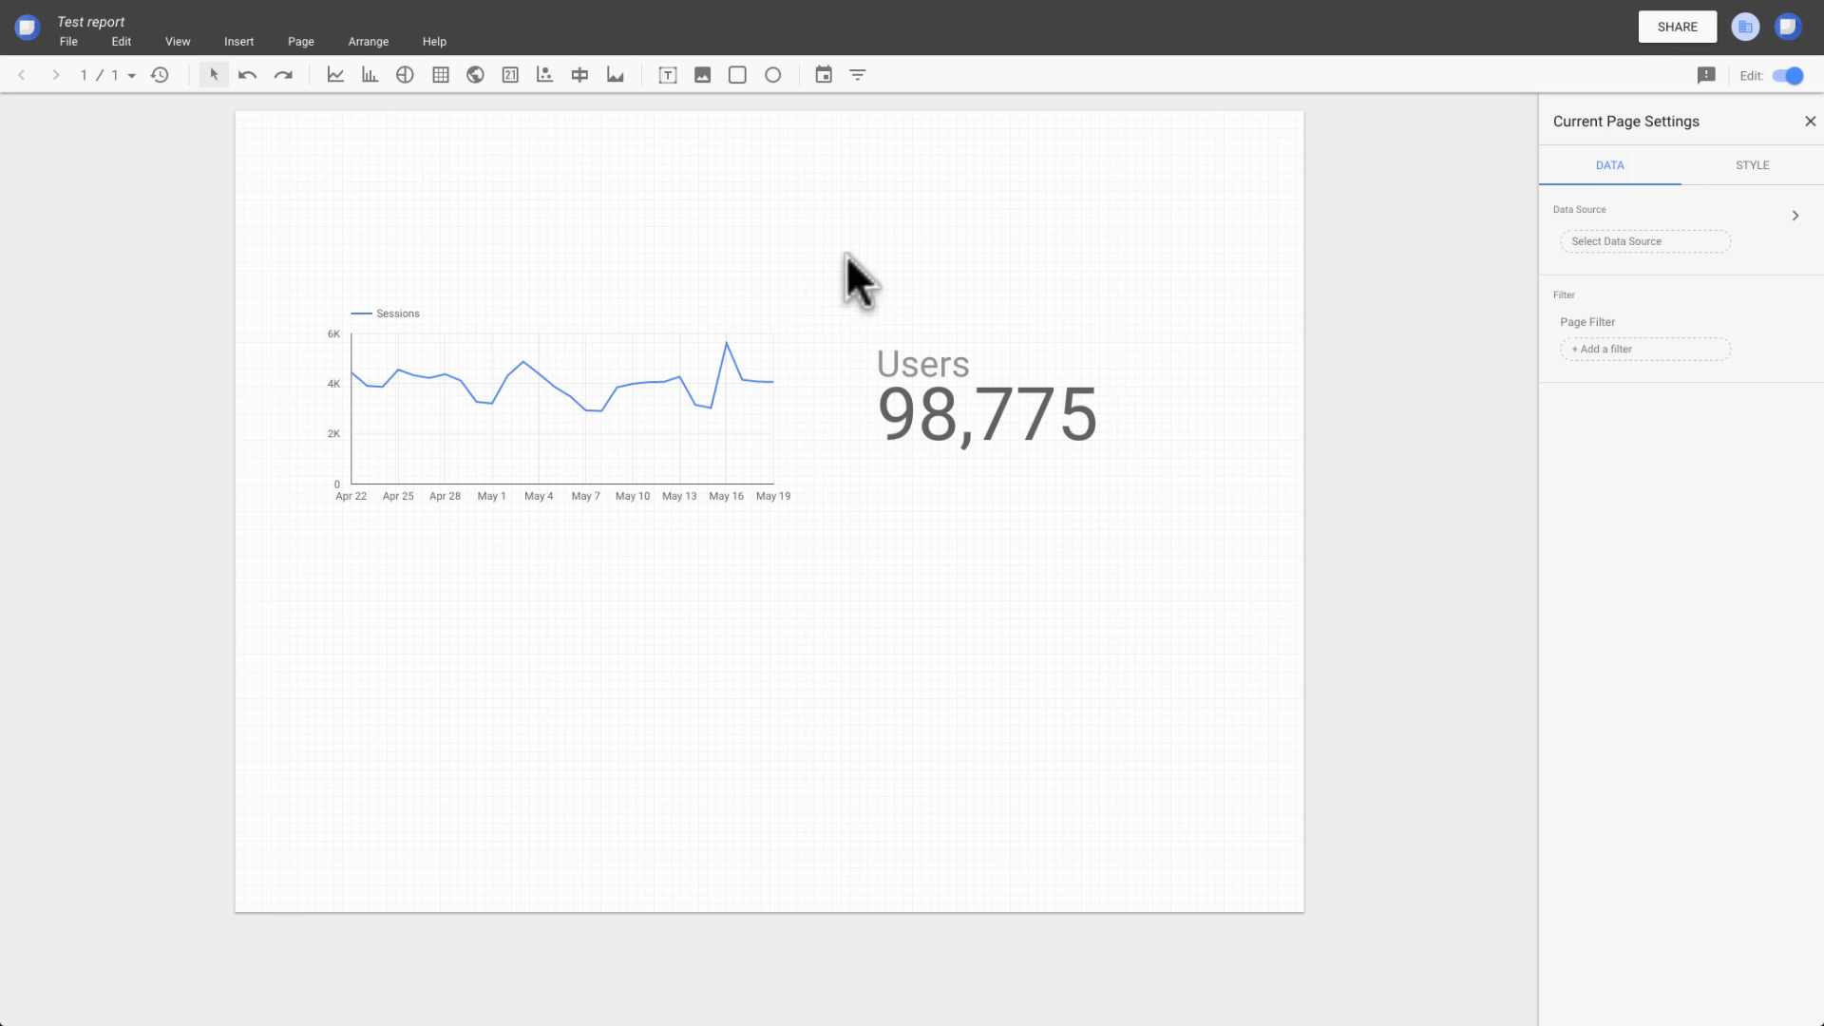
Step: Add a date range control above the scorecard and set its default date range to Last 30 days
{"action": "left_click", "coordinate": [823, 75]}
{"action": "left_click_drag", "start_coordinate": [851, 220], "coordinate": [1195, 292]}
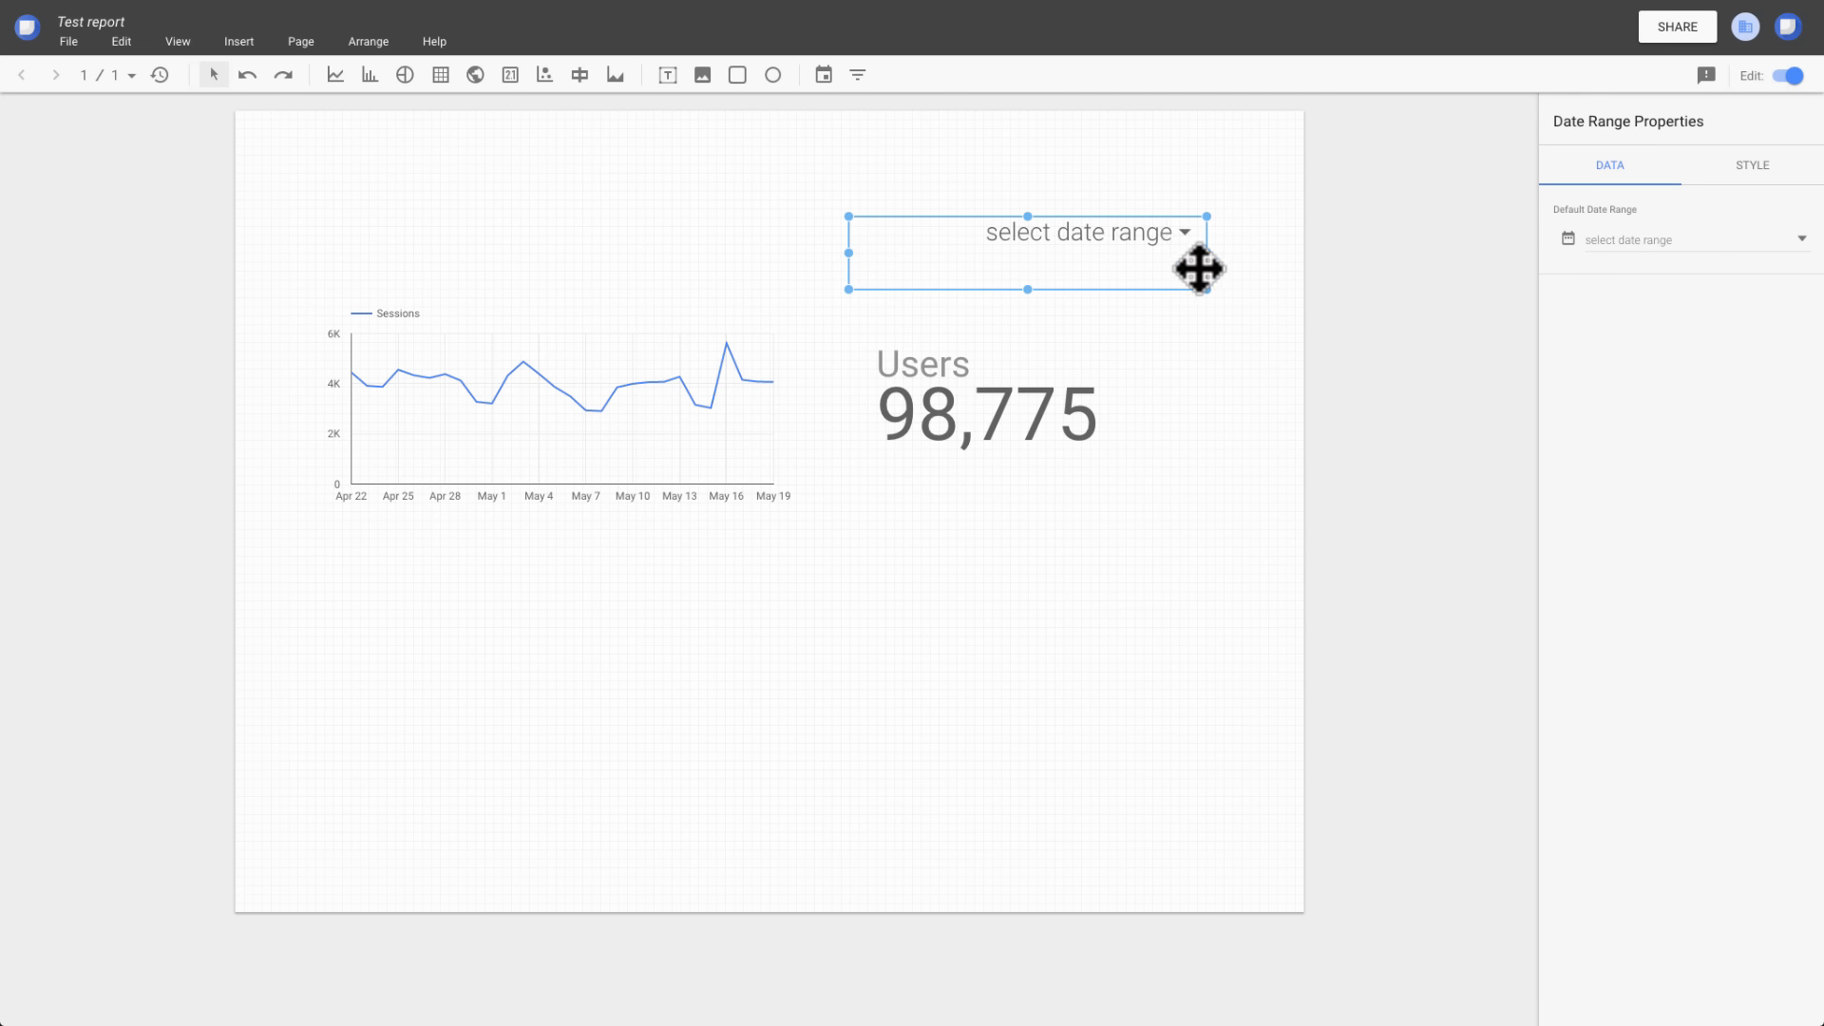
{"action": "left_click", "coordinate": [1727, 242]}
{"action": "left_click", "coordinate": [1786, 250]}
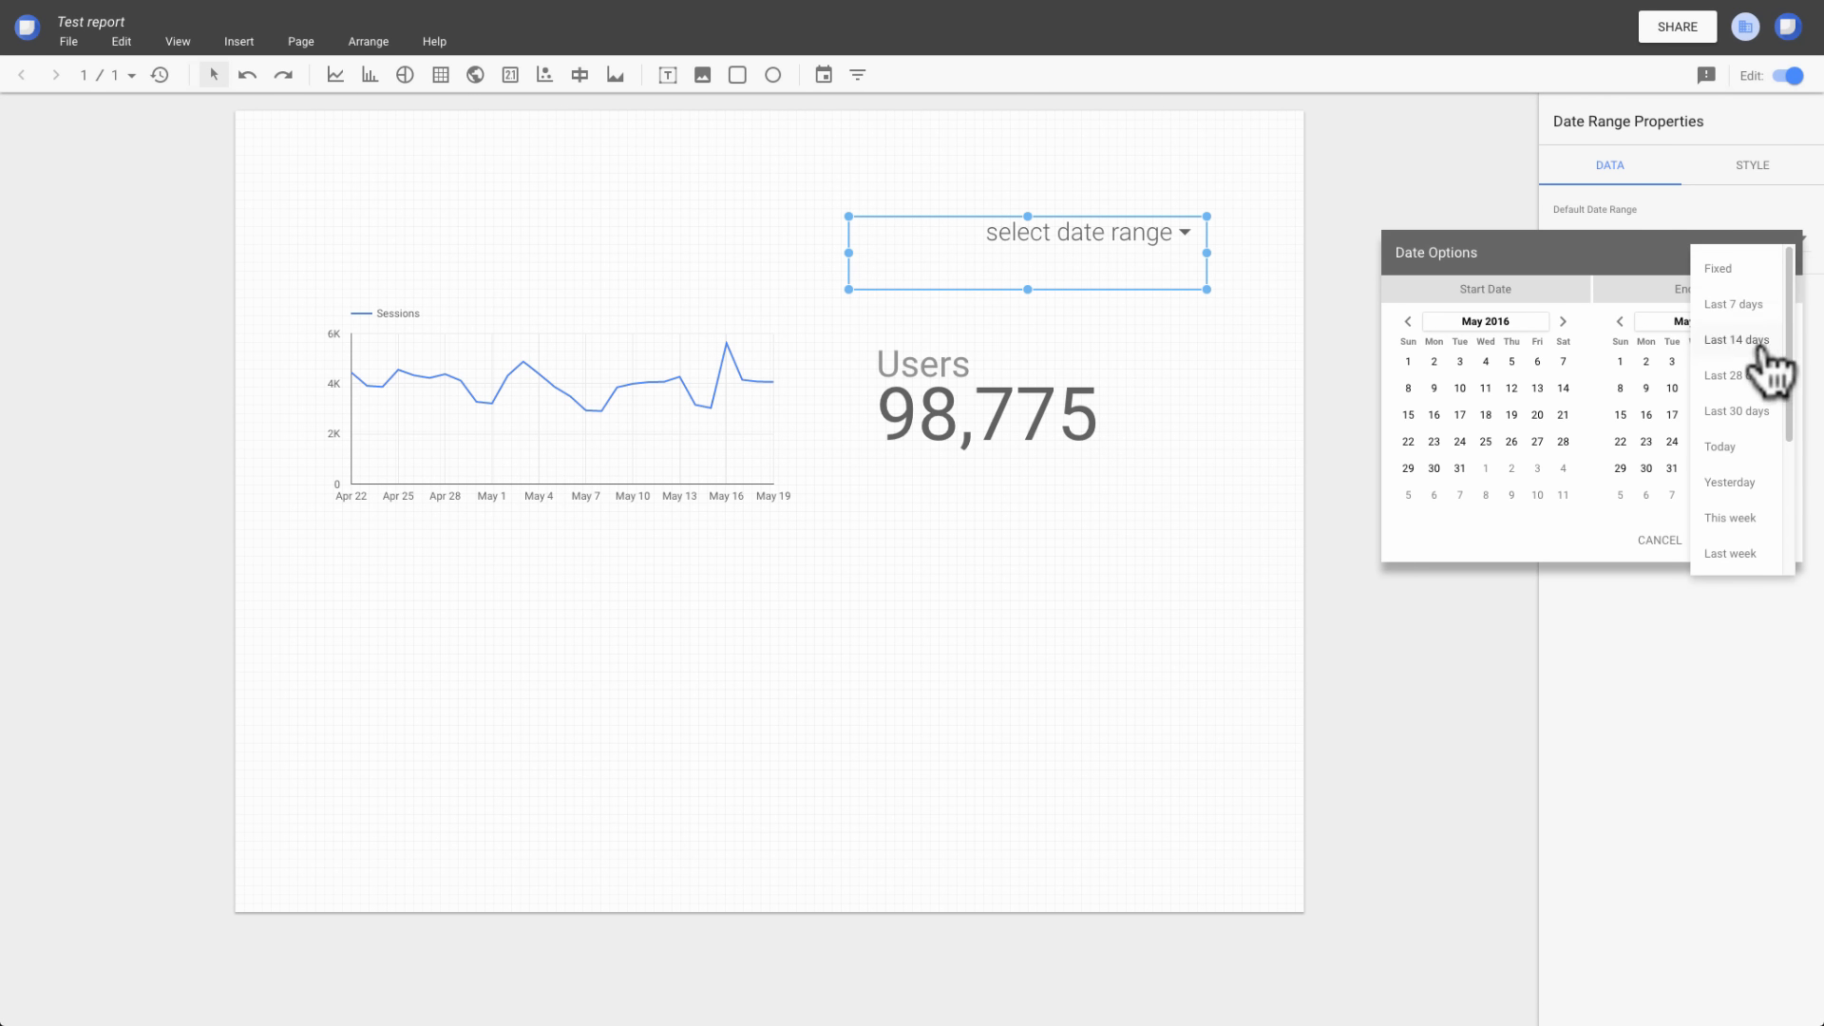
{"action": "left_click", "coordinate": [1749, 411]}
{"action": "left_click", "coordinate": [1755, 539]}
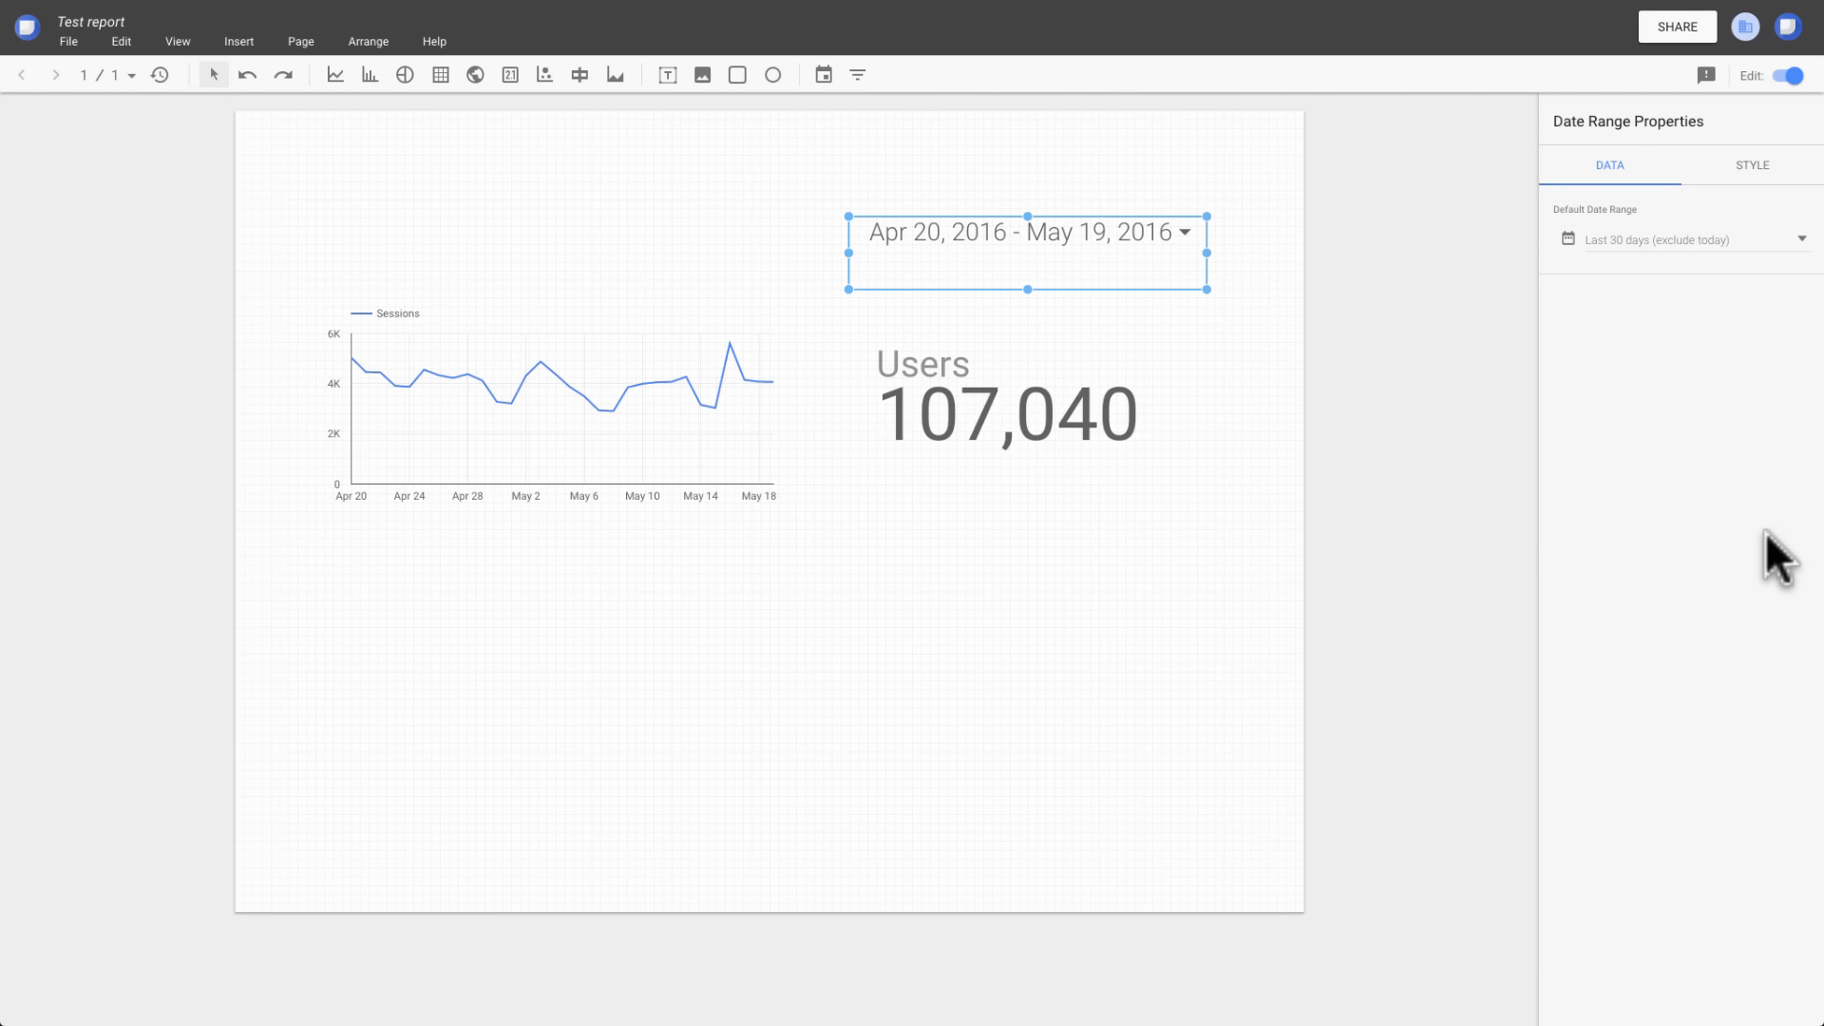
Step: Draw a full-width header rectangle along the page's top edge and fill it with dark blue
{"action": "left_click", "coordinate": [737, 76]}
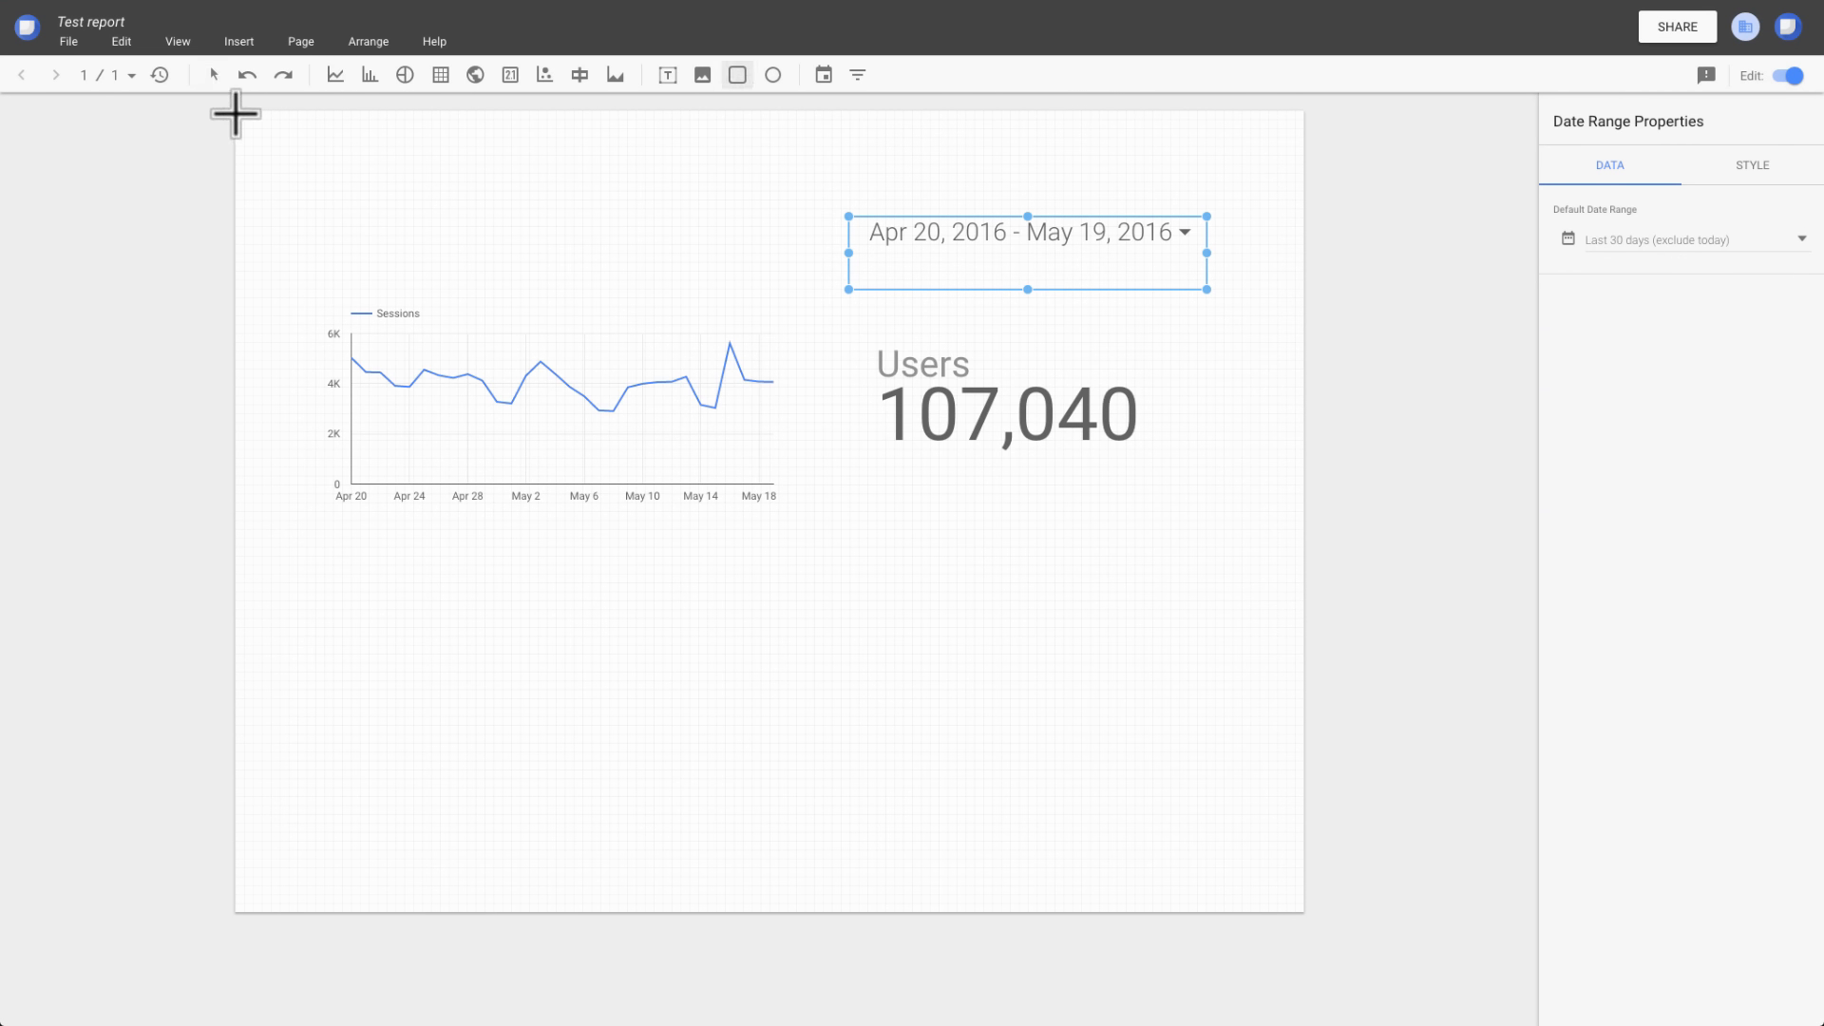
{"action": "left_click_drag", "start_coordinate": [234, 112], "coordinate": [1305, 192]}
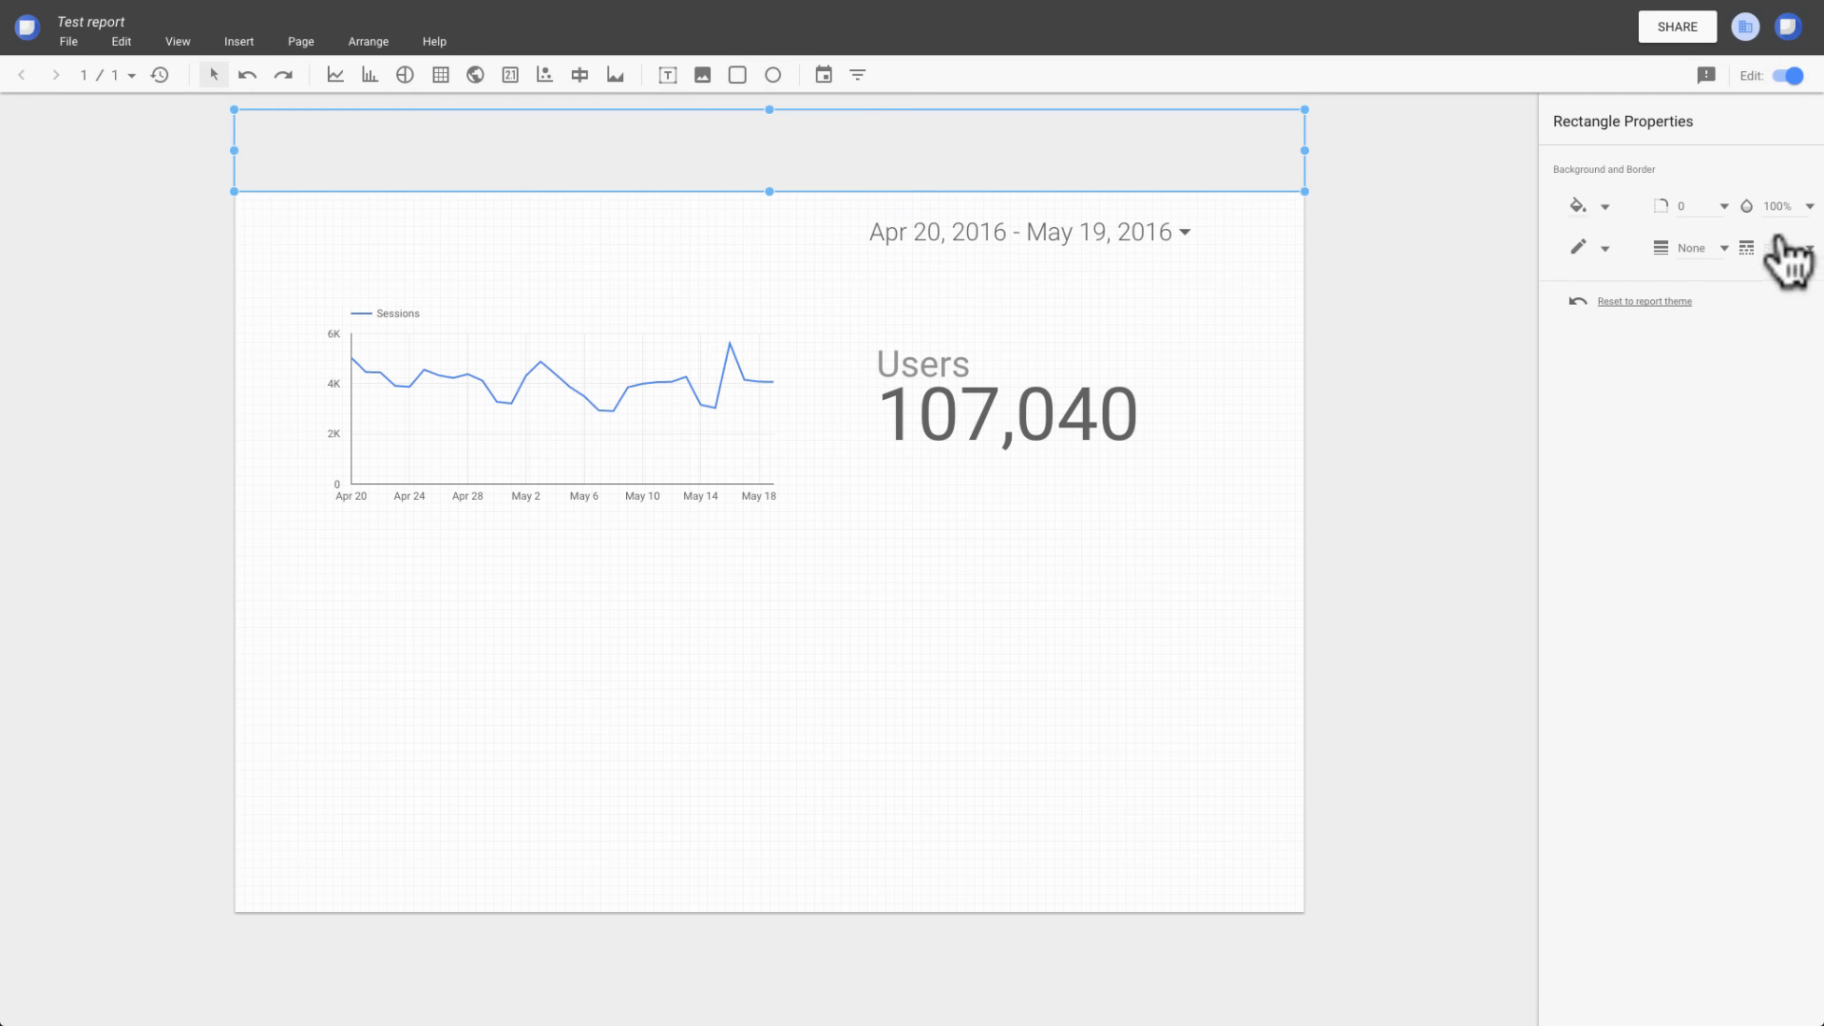
{"action": "left_click", "coordinate": [1605, 207]}
{"action": "left_click", "coordinate": [1747, 297]}
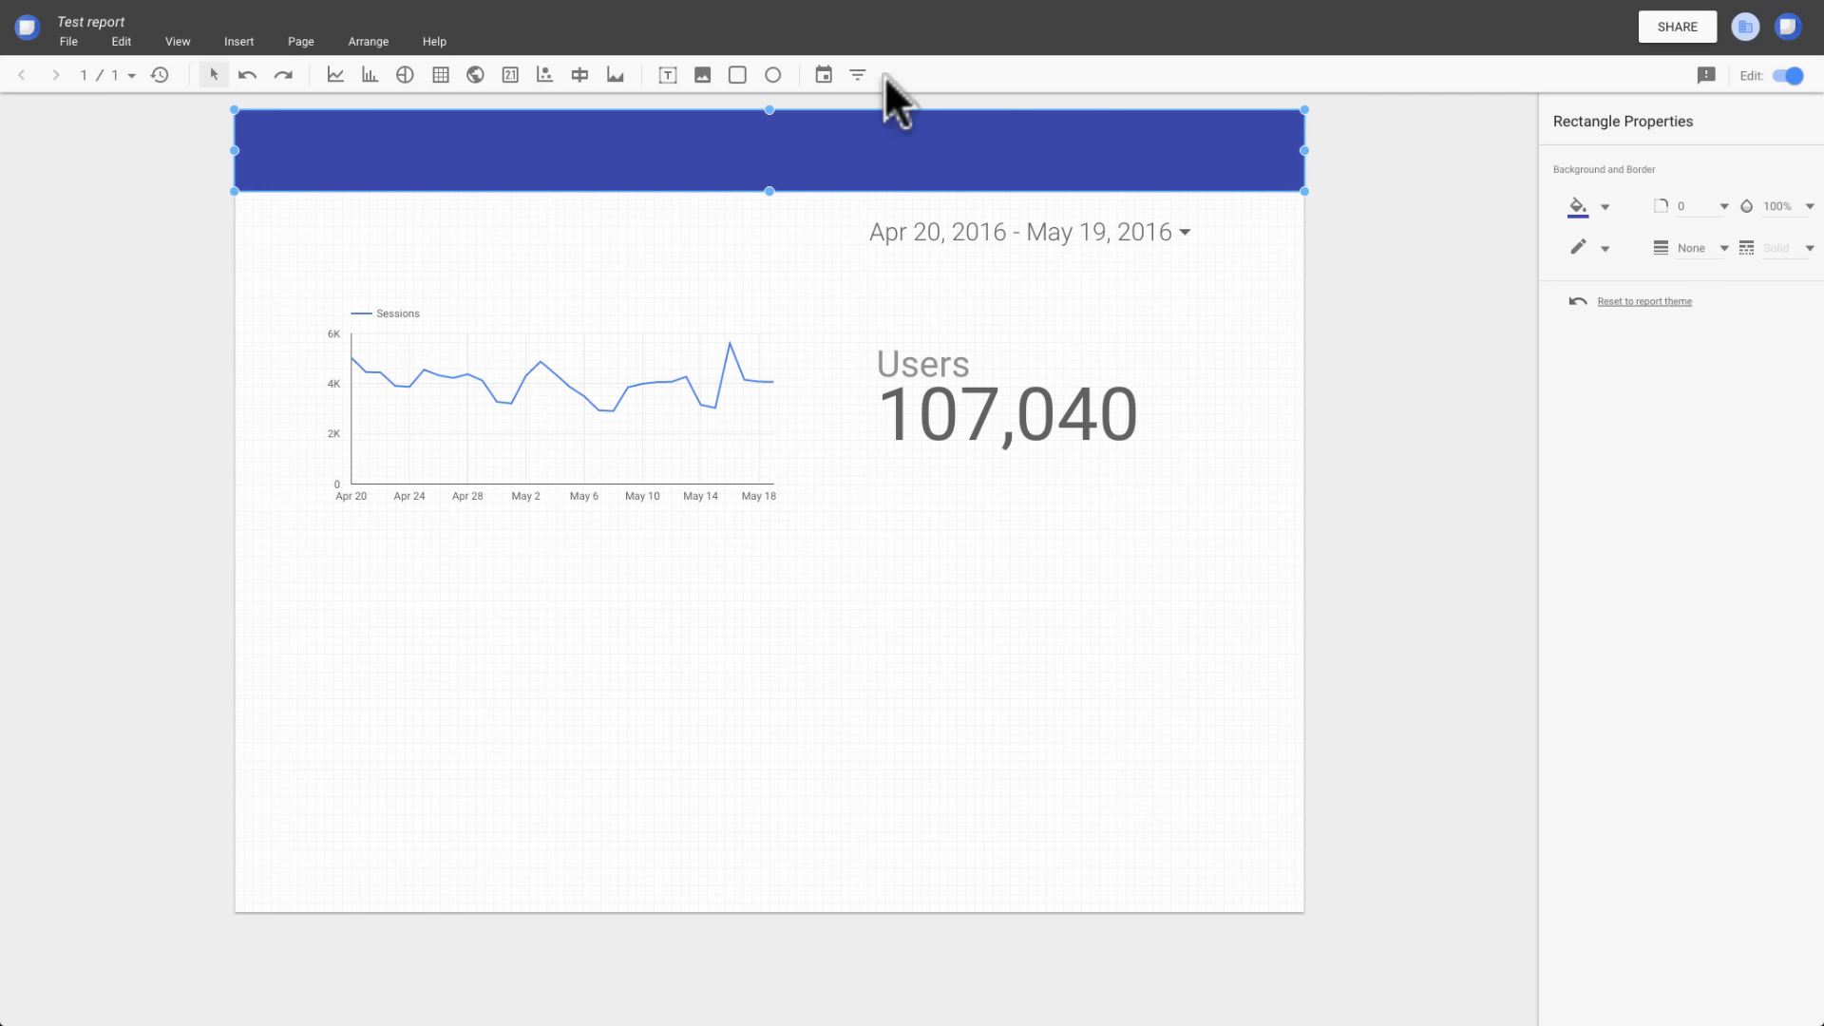
Step: Add a text box on the left of the blue header reading "My First Data Studio Report"
{"action": "left_click", "coordinate": [667, 75]}
{"action": "left_click_drag", "start_coordinate": [265, 130], "coordinate": [717, 174]}
{"action": "type", "text": "My First Data Studio Report"}
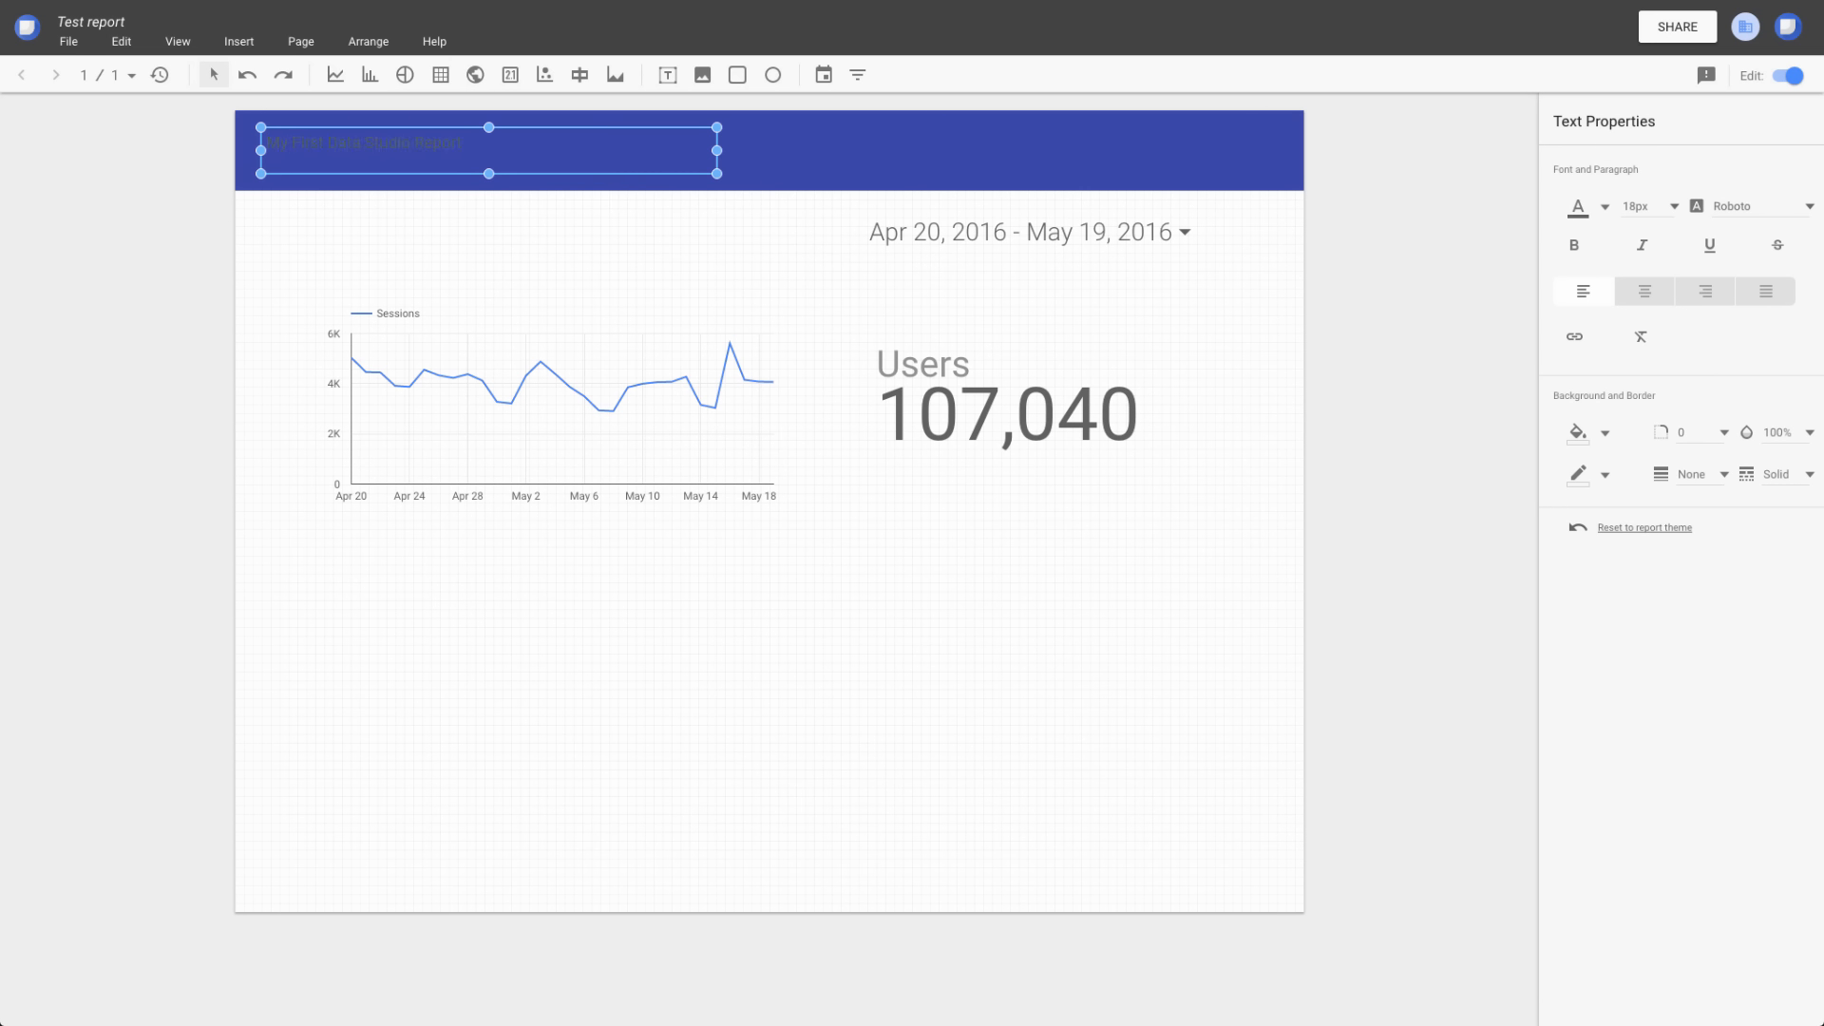
Step: Format the whole header title in white at a font size of 36px
{"action": "key", "text": "ctrl+a"}
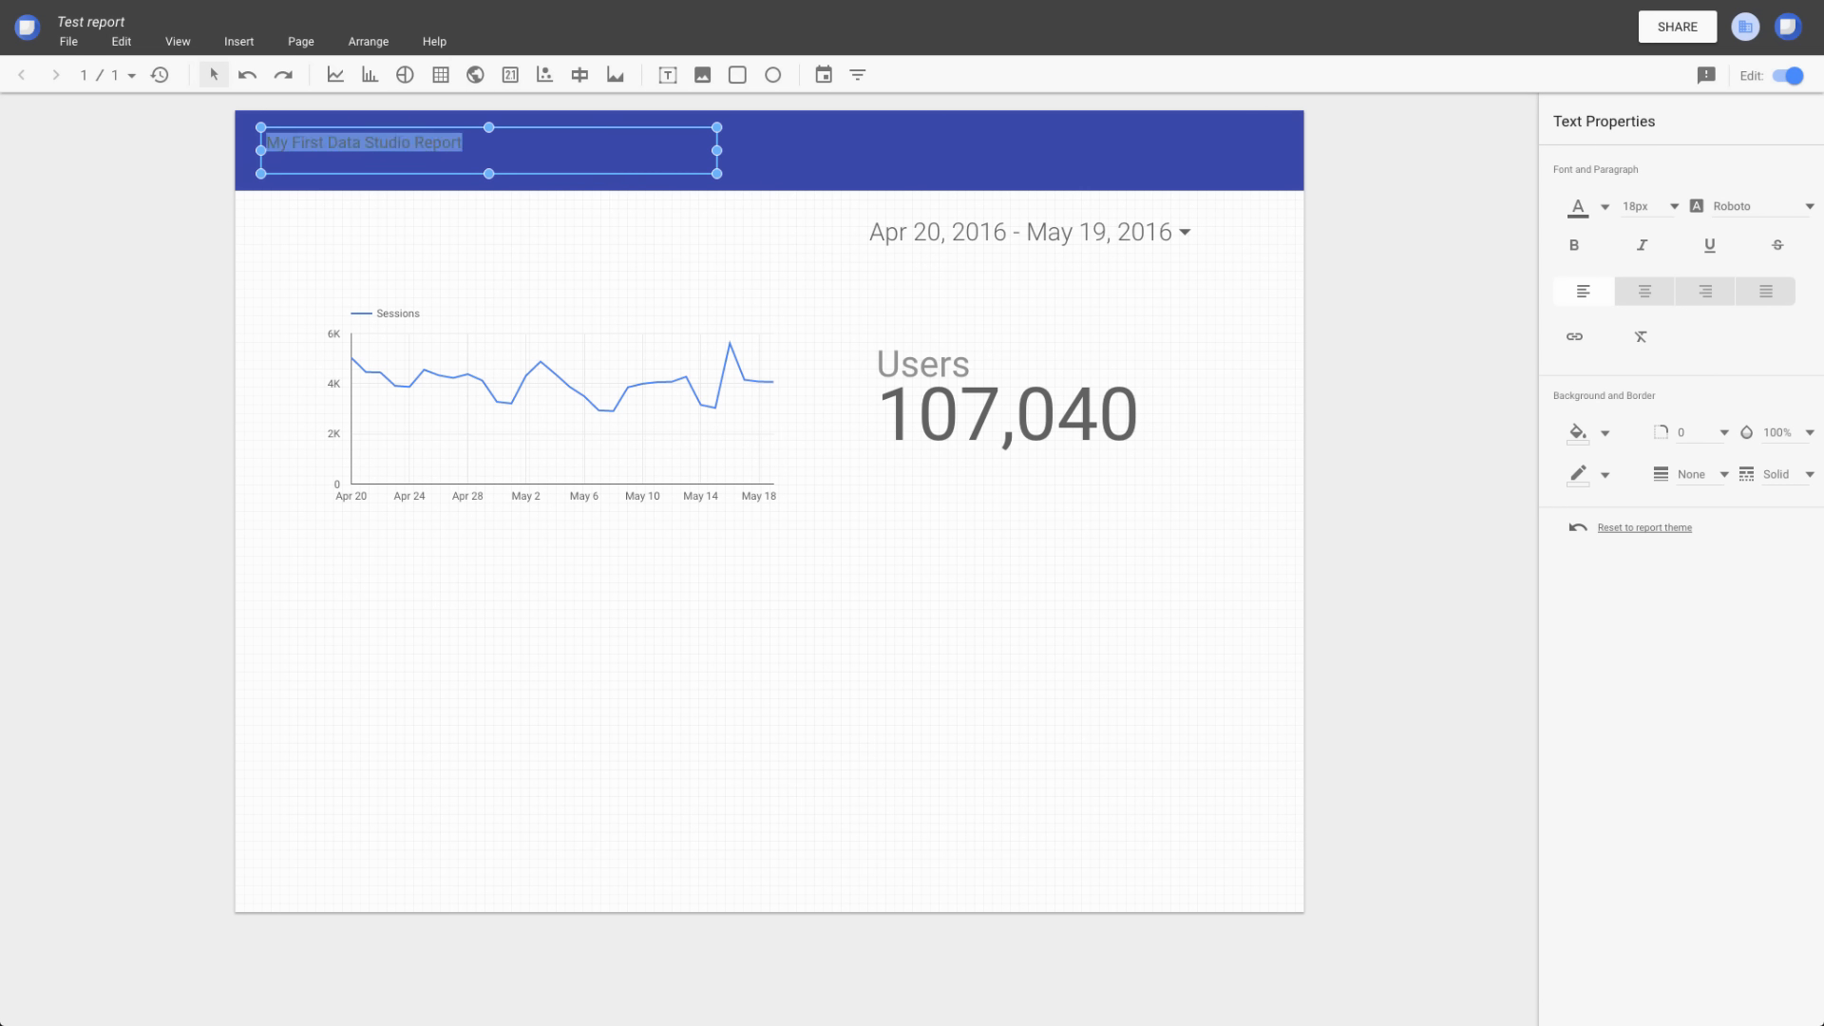
{"action": "left_click", "coordinate": [1605, 207]}
{"action": "left_click", "coordinate": [1794, 367]}
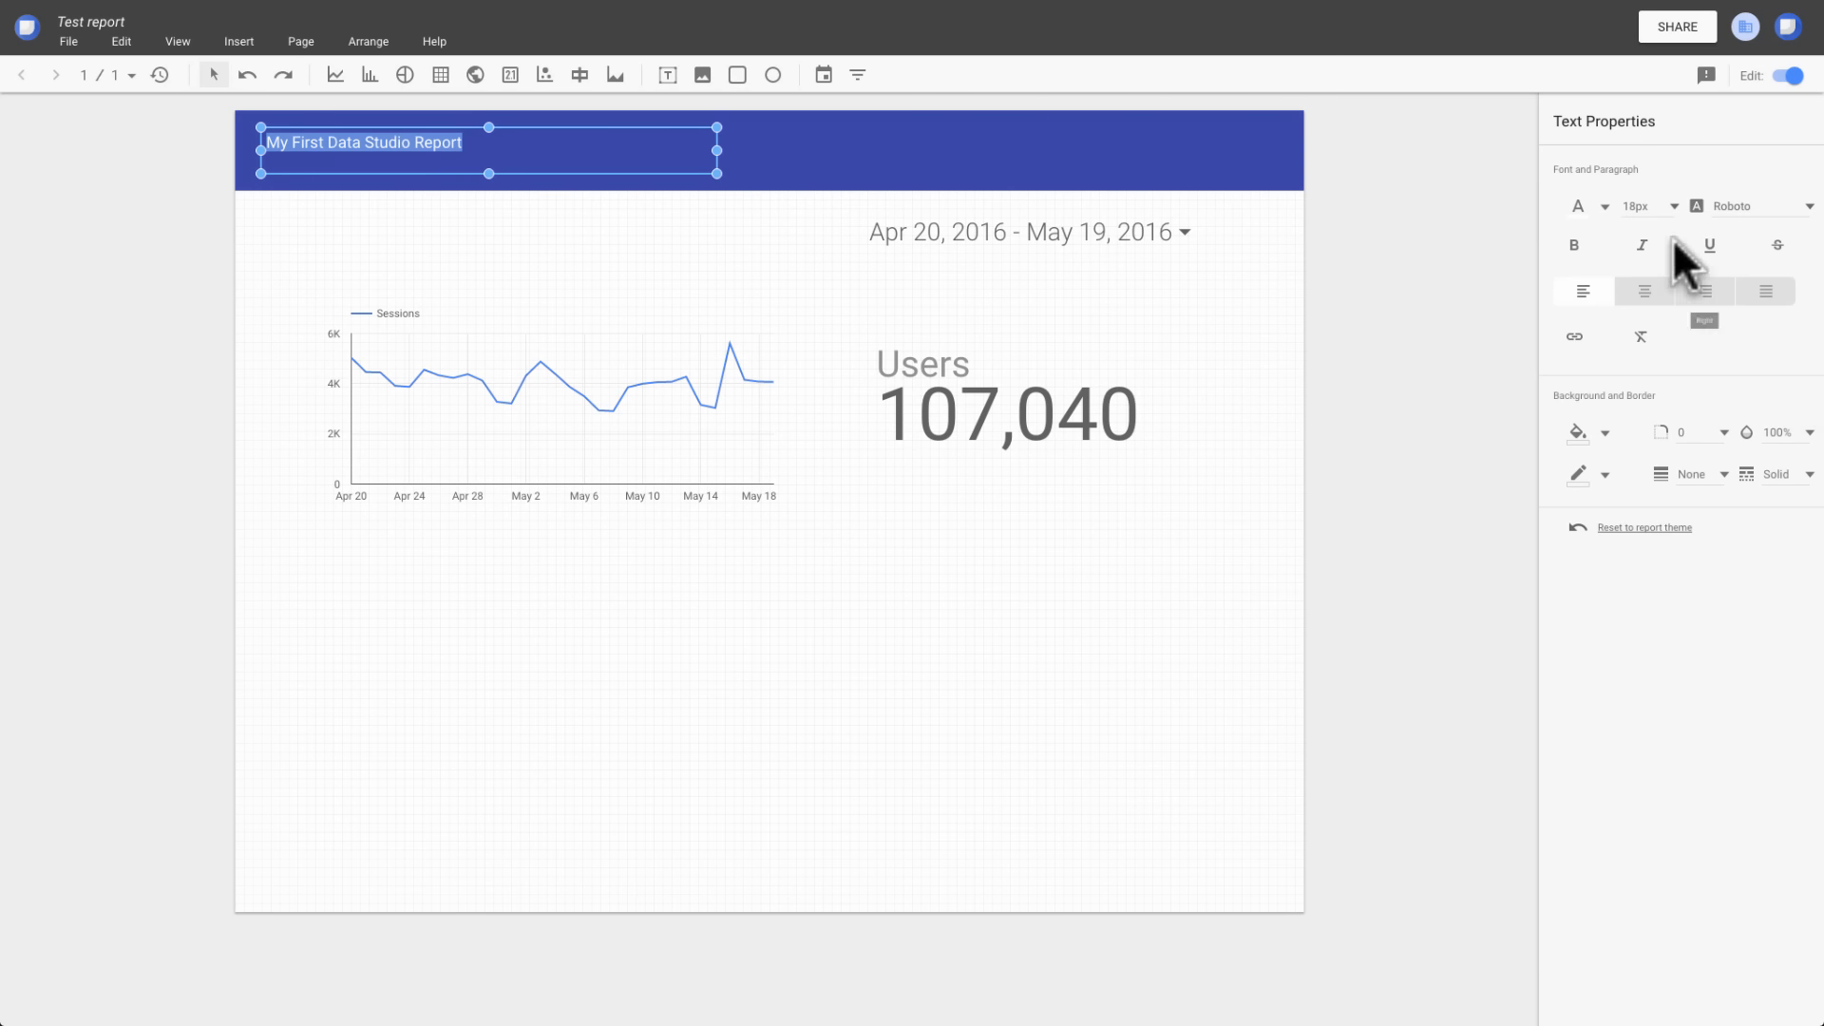
{"action": "left_click", "coordinate": [1668, 206]}
{"action": "scroll", "coordinate": [1724, 253], "scroll_direction": "down", "scroll_amount": 2}
{"action": "left_click", "coordinate": [1653, 231]}
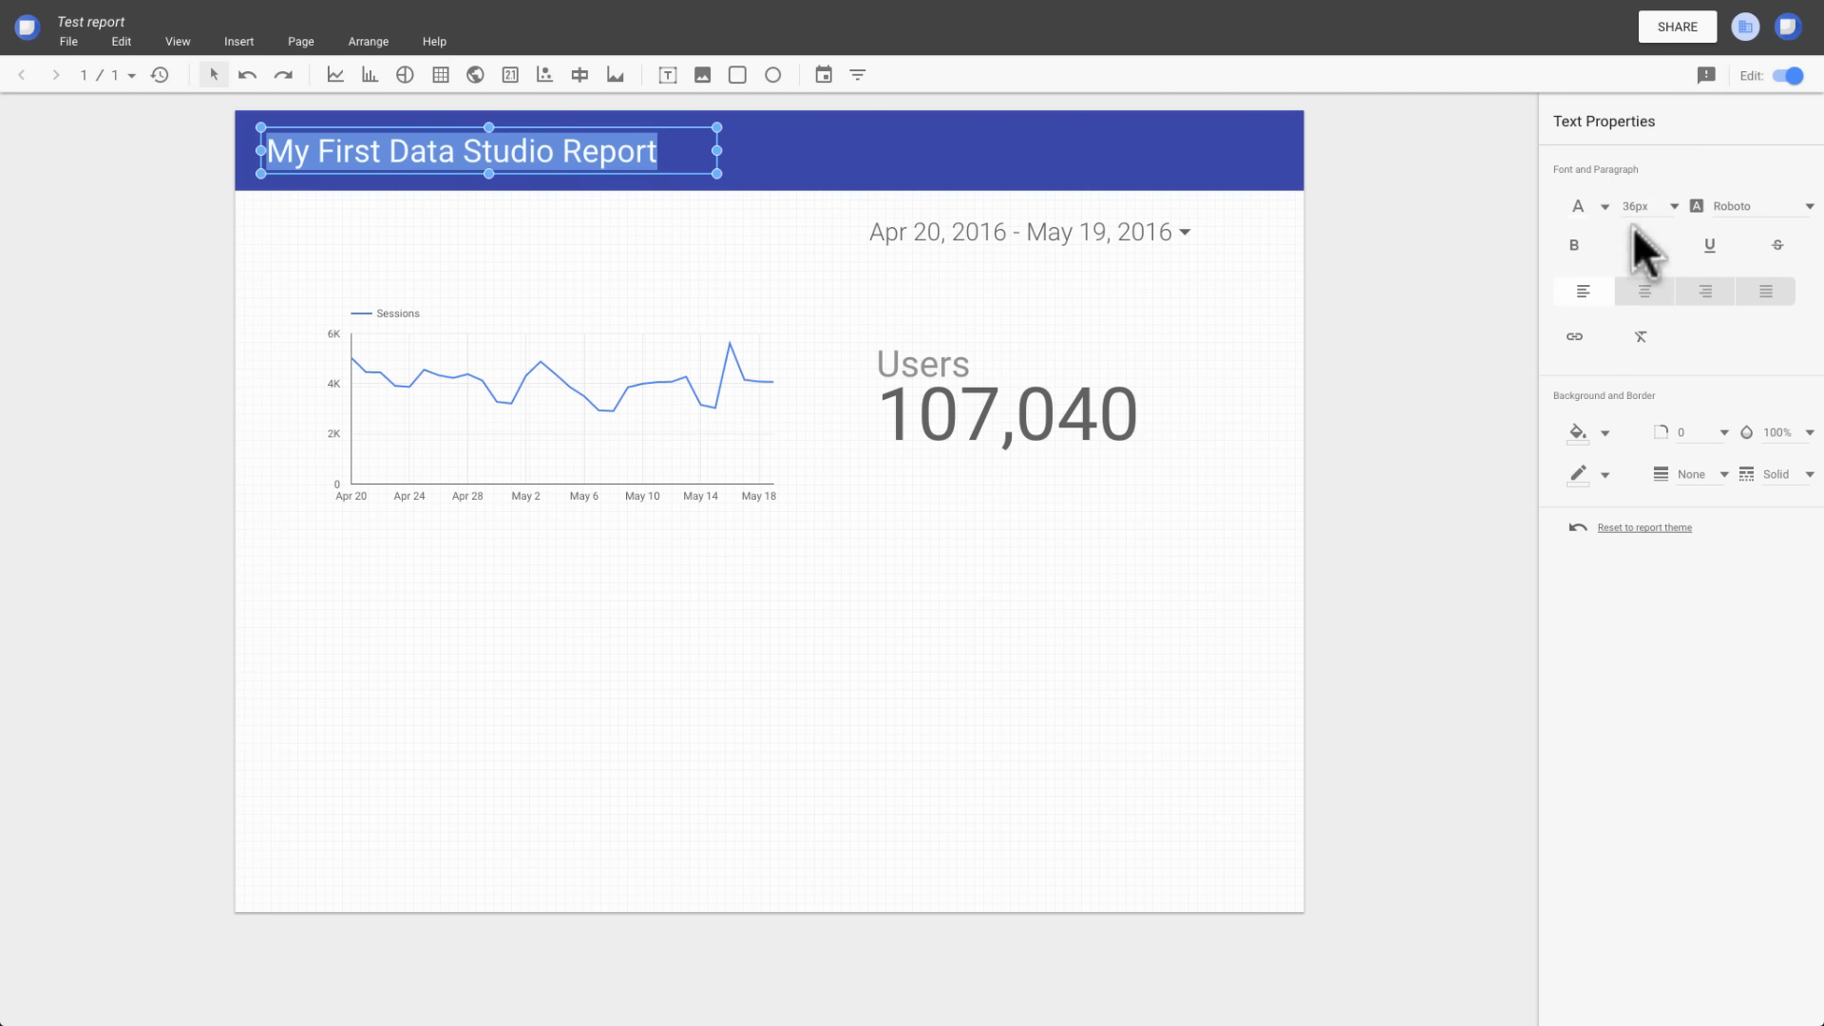
Step: Align the time series chart and the Users scorecard vertically by their top edges
{"action": "left_click_drag", "start_coordinate": [305, 297], "coordinate": [1134, 515]}
{"action": "left_click", "coordinate": [369, 42]}
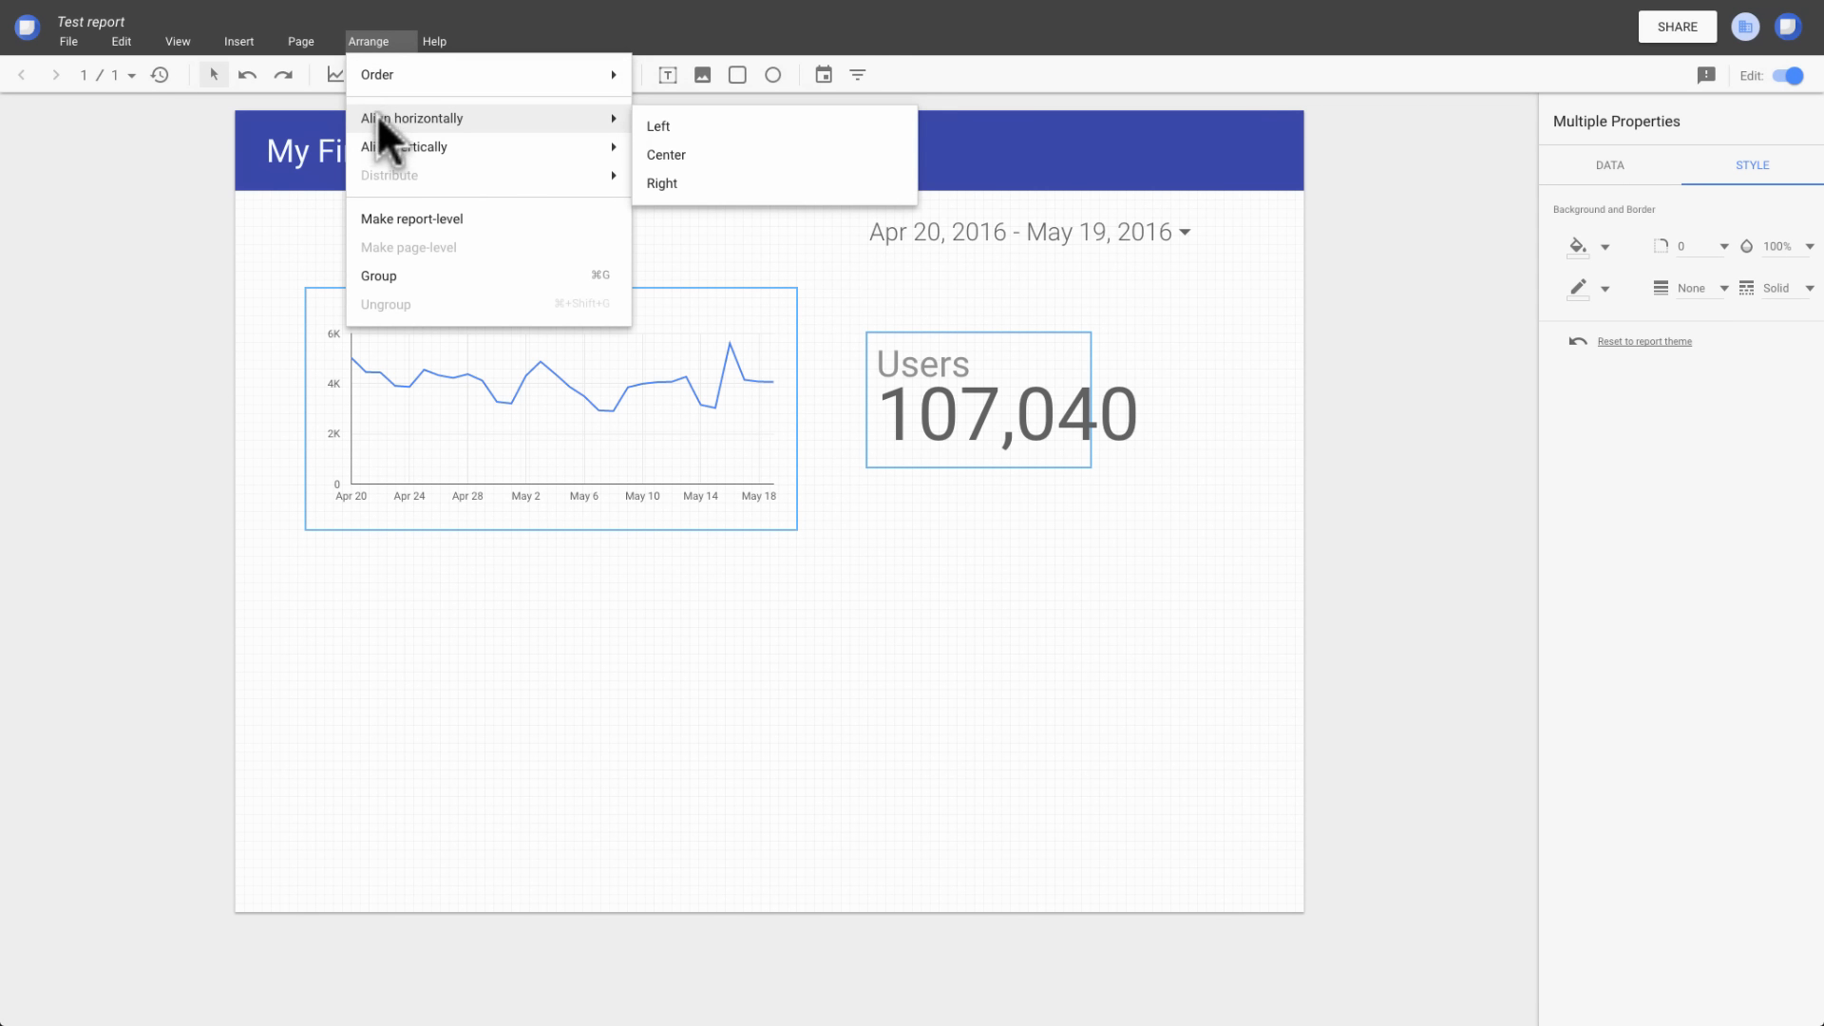
{"action": "left_click", "coordinate": [665, 152]}
Step: Align the date range control and the Users scorecard horizontally to the right
{"action": "left_click", "coordinate": [881, 233]}
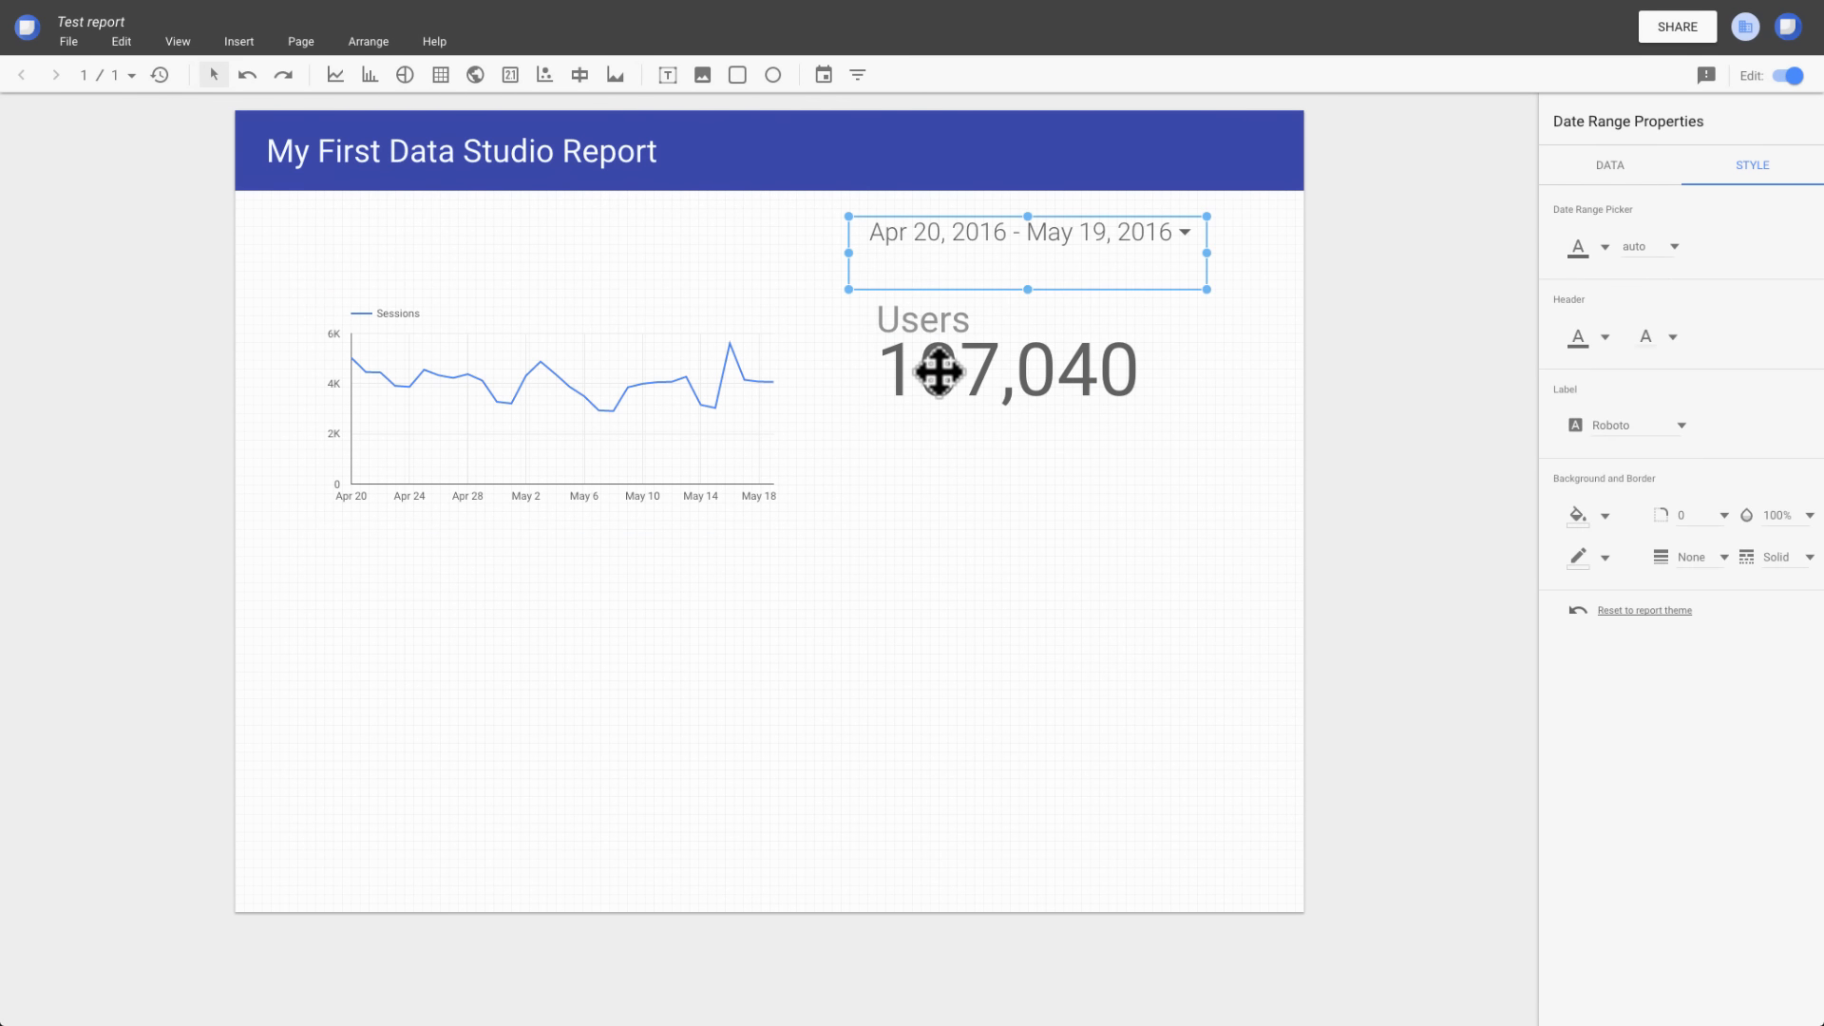
{"action": "left_click", "coordinate": [940, 367], "text": "shift"}
{"action": "left_click", "coordinate": [395, 42]}
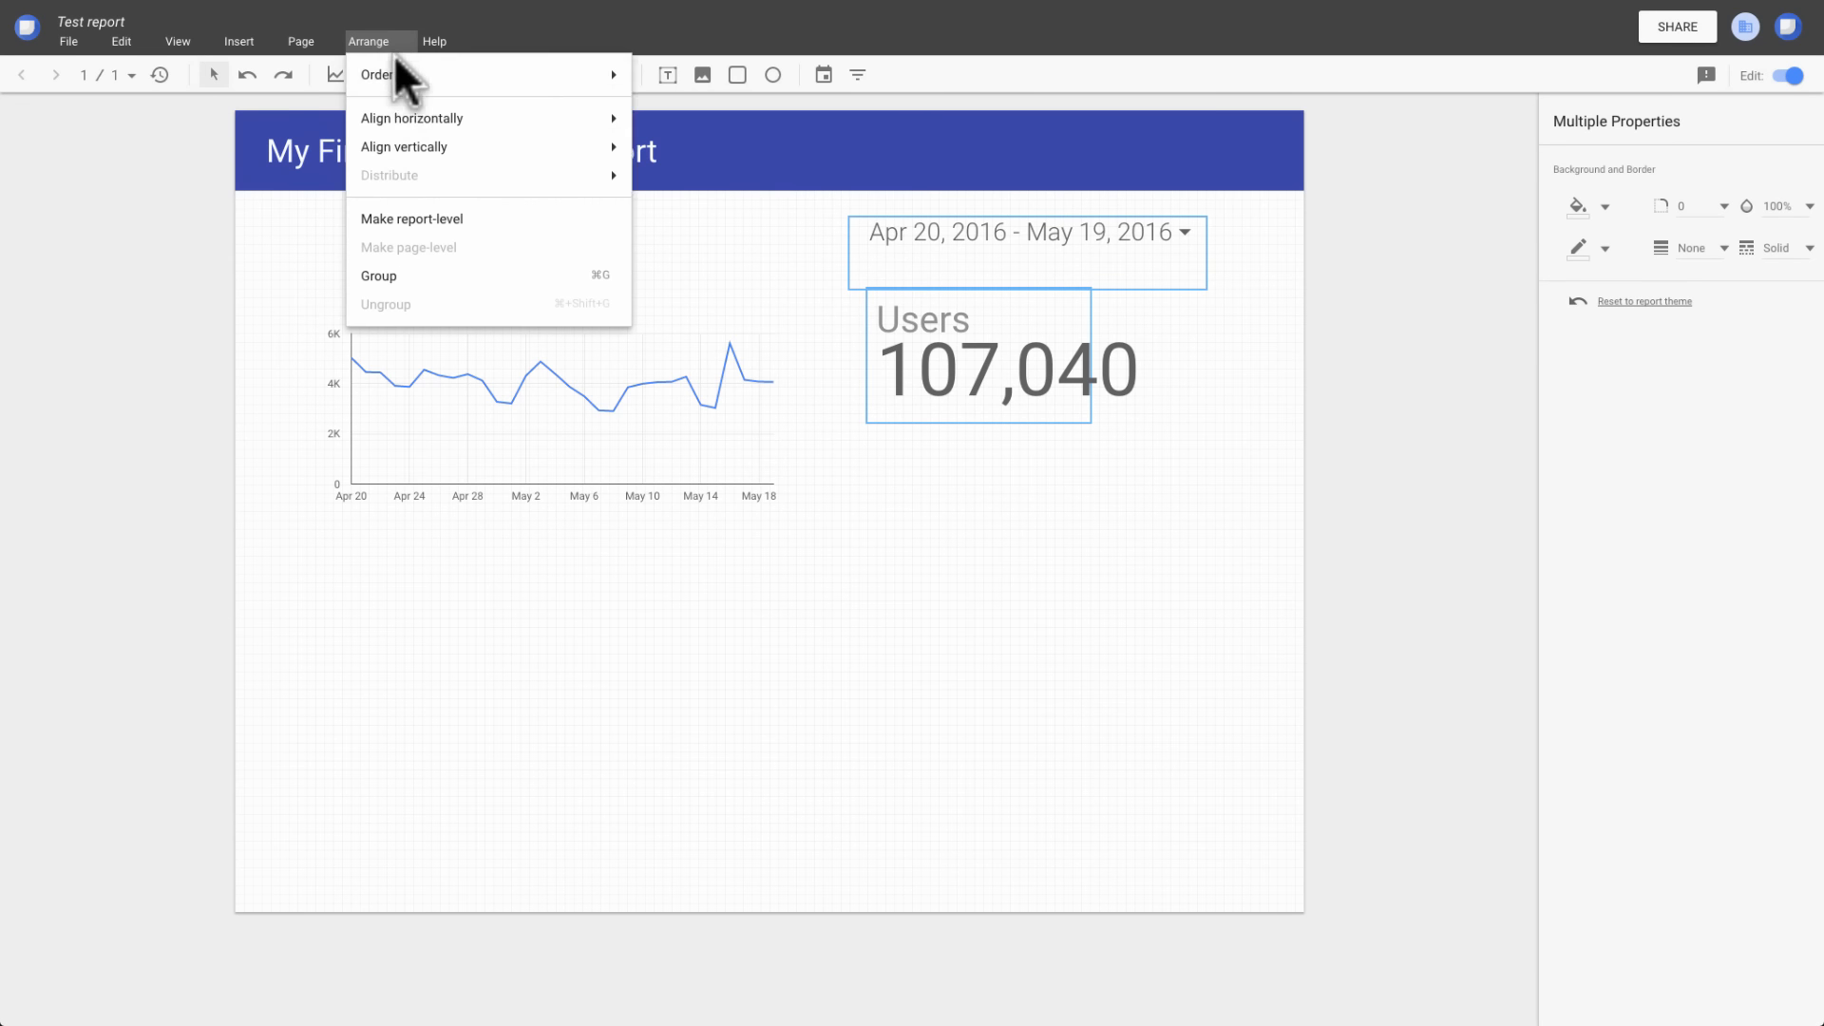
{"action": "mouse_move", "coordinate": [608, 120]}
{"action": "left_click", "coordinate": [680, 182]}
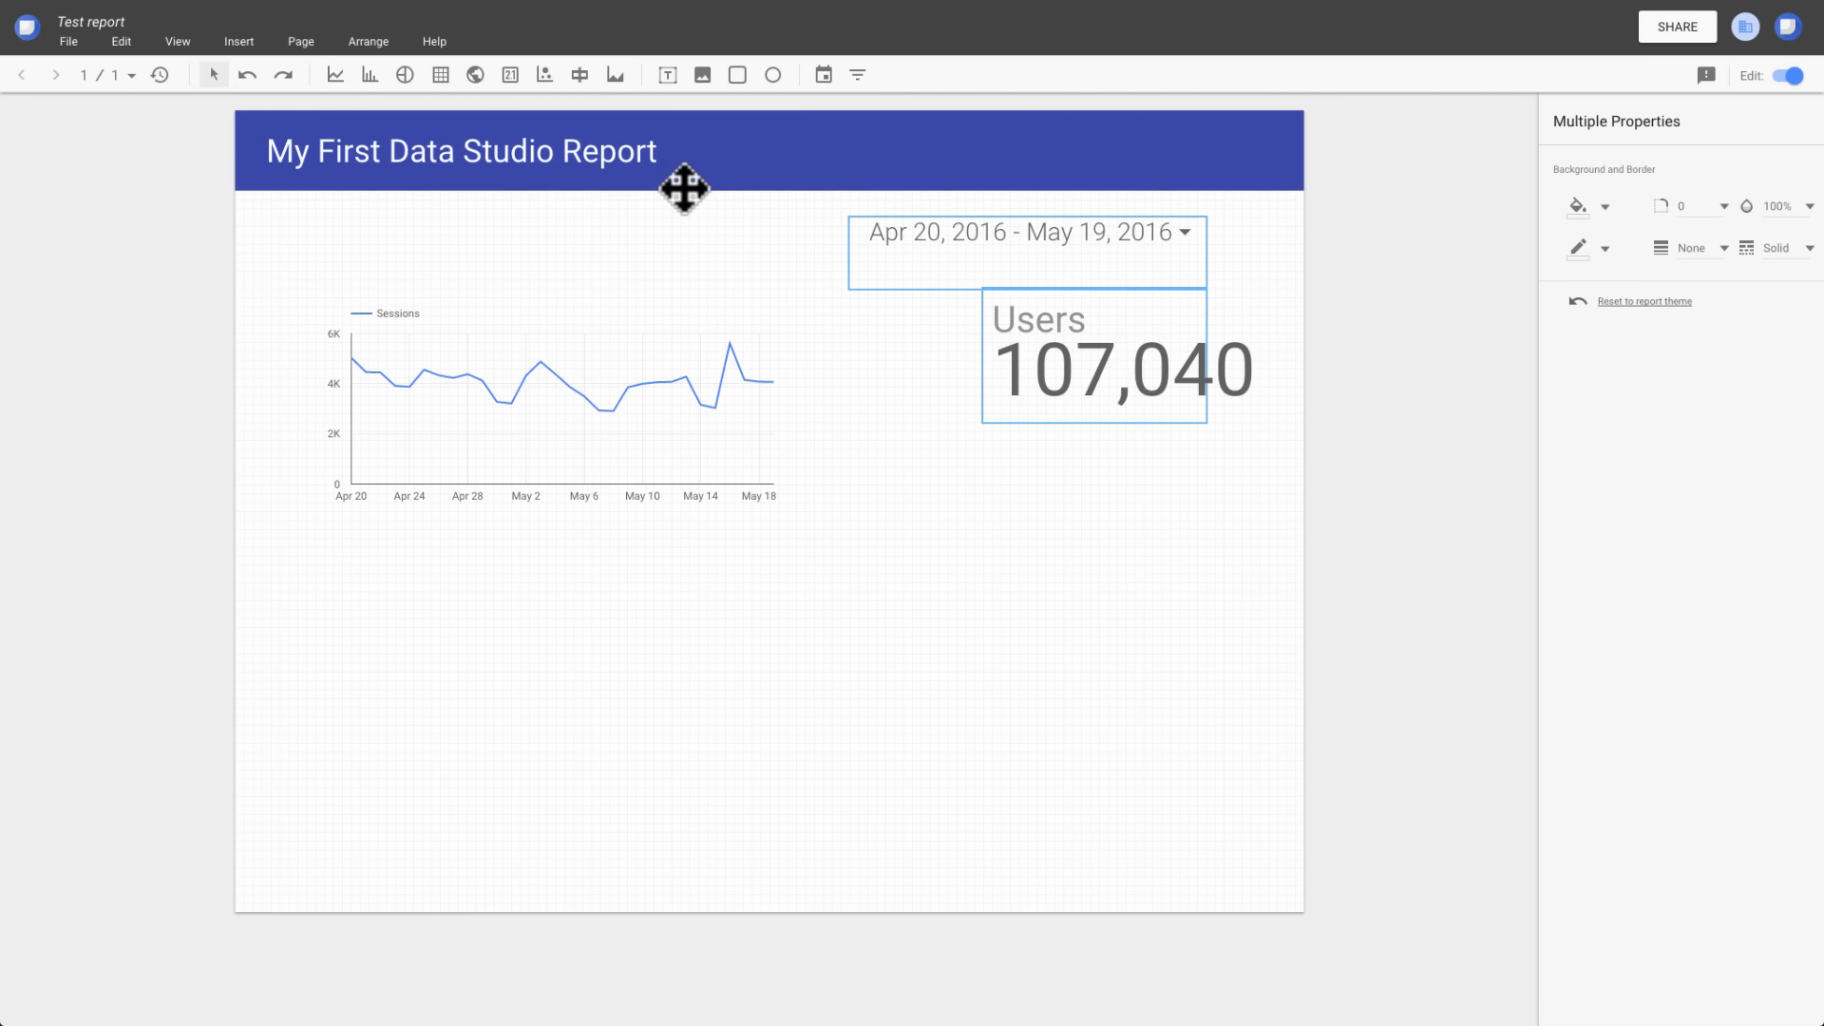
Step: Switch the report to view mode and set its date range to the last 7 days
{"action": "left_click", "coordinate": [1790, 76]}
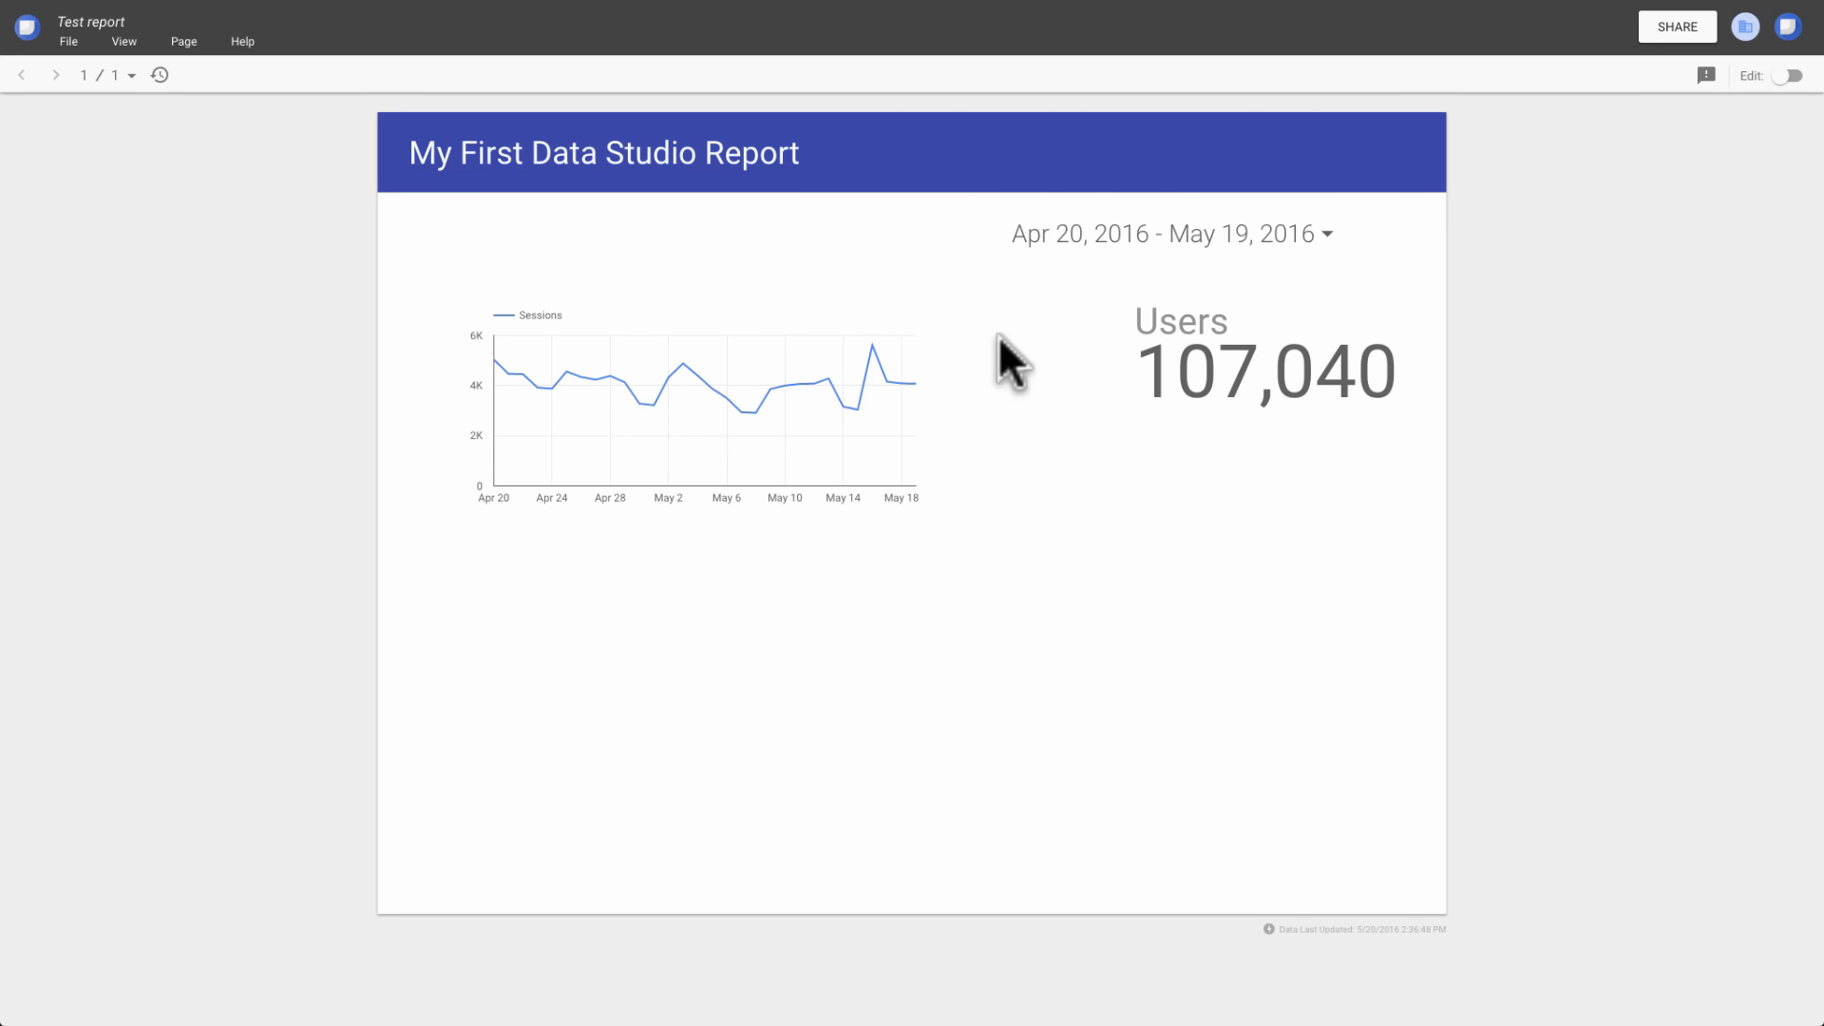
{"action": "left_click", "coordinate": [1316, 235]}
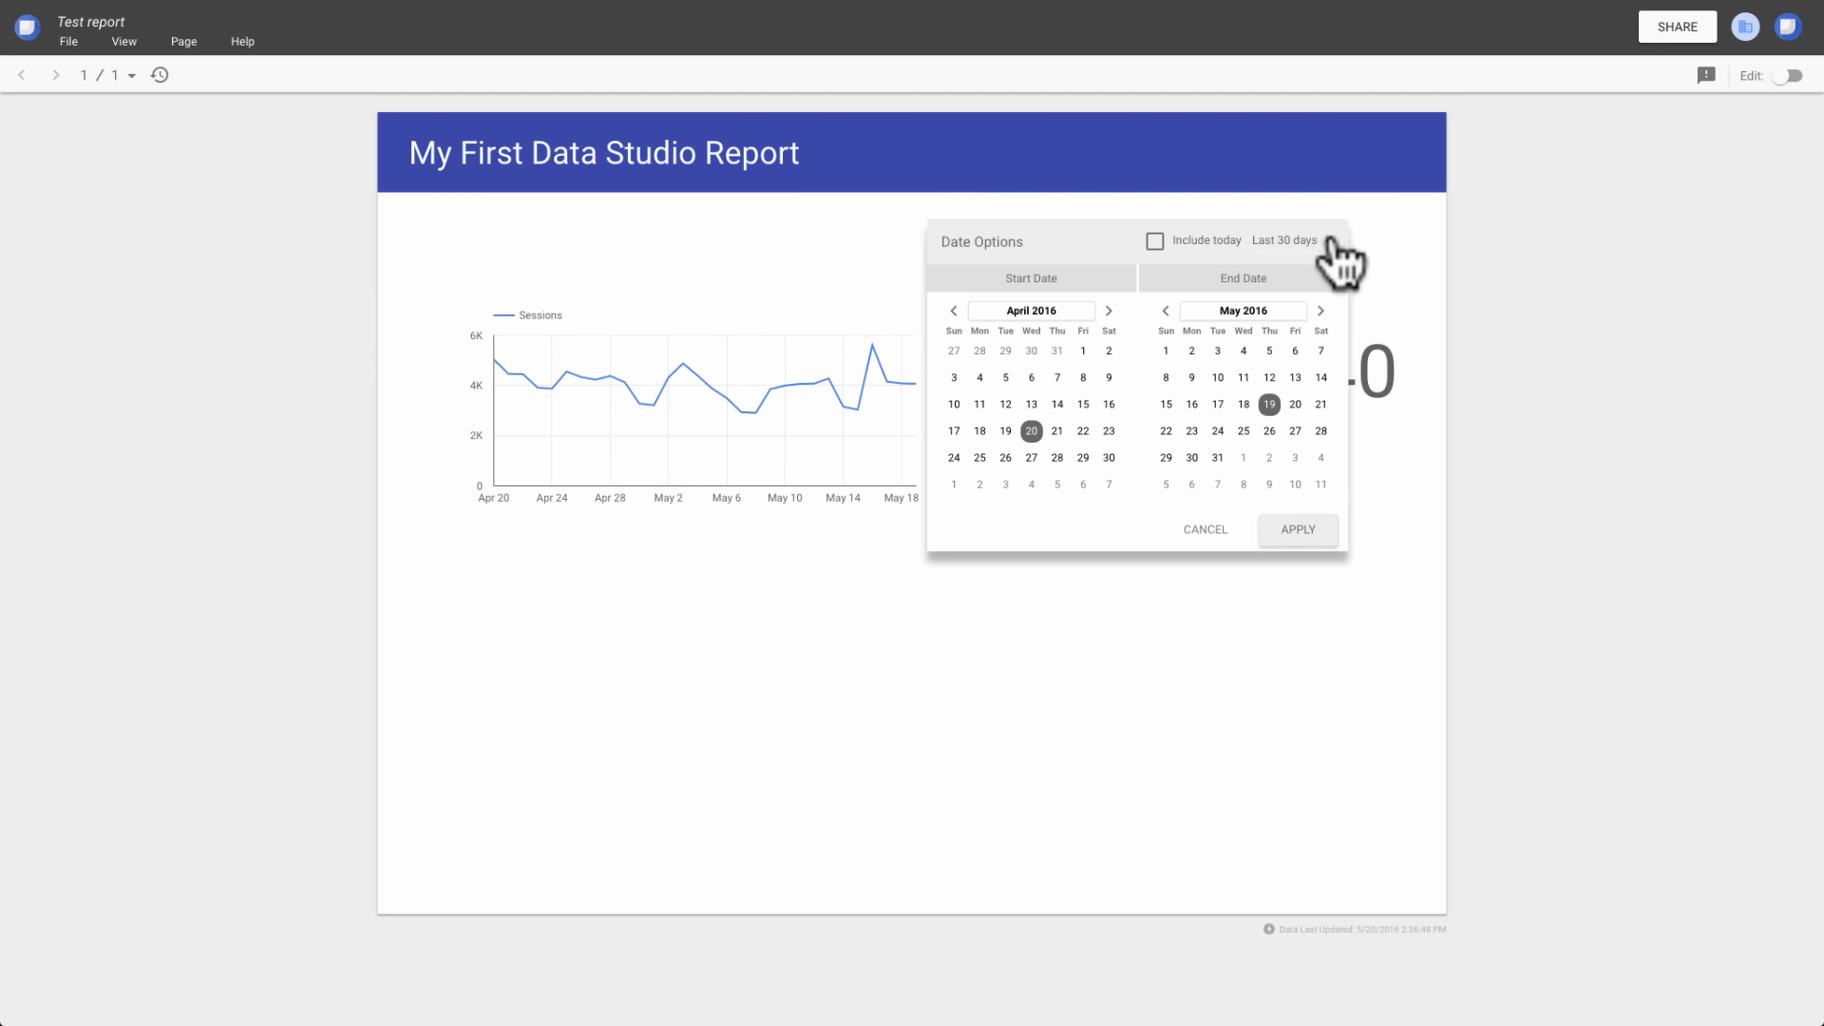
{"action": "left_click", "coordinate": [1330, 240]}
{"action": "left_click", "coordinate": [1304, 291]}
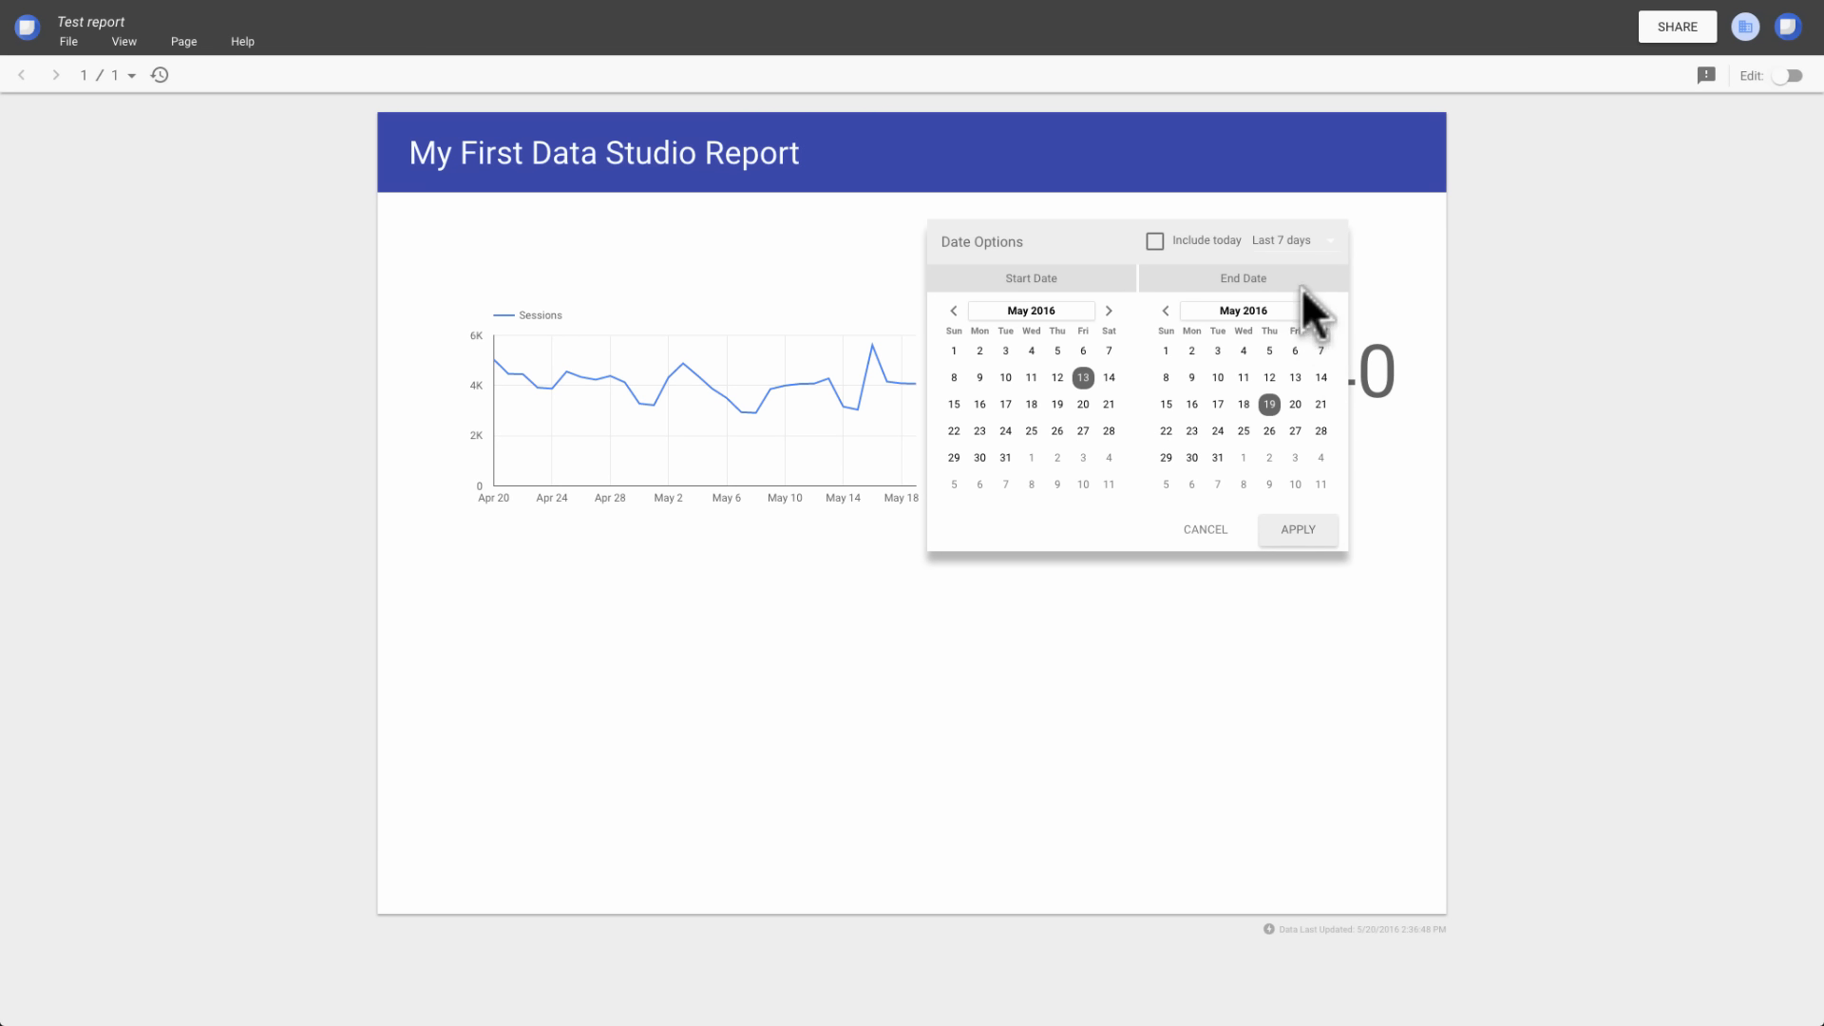
{"action": "left_click", "coordinate": [1304, 530]}
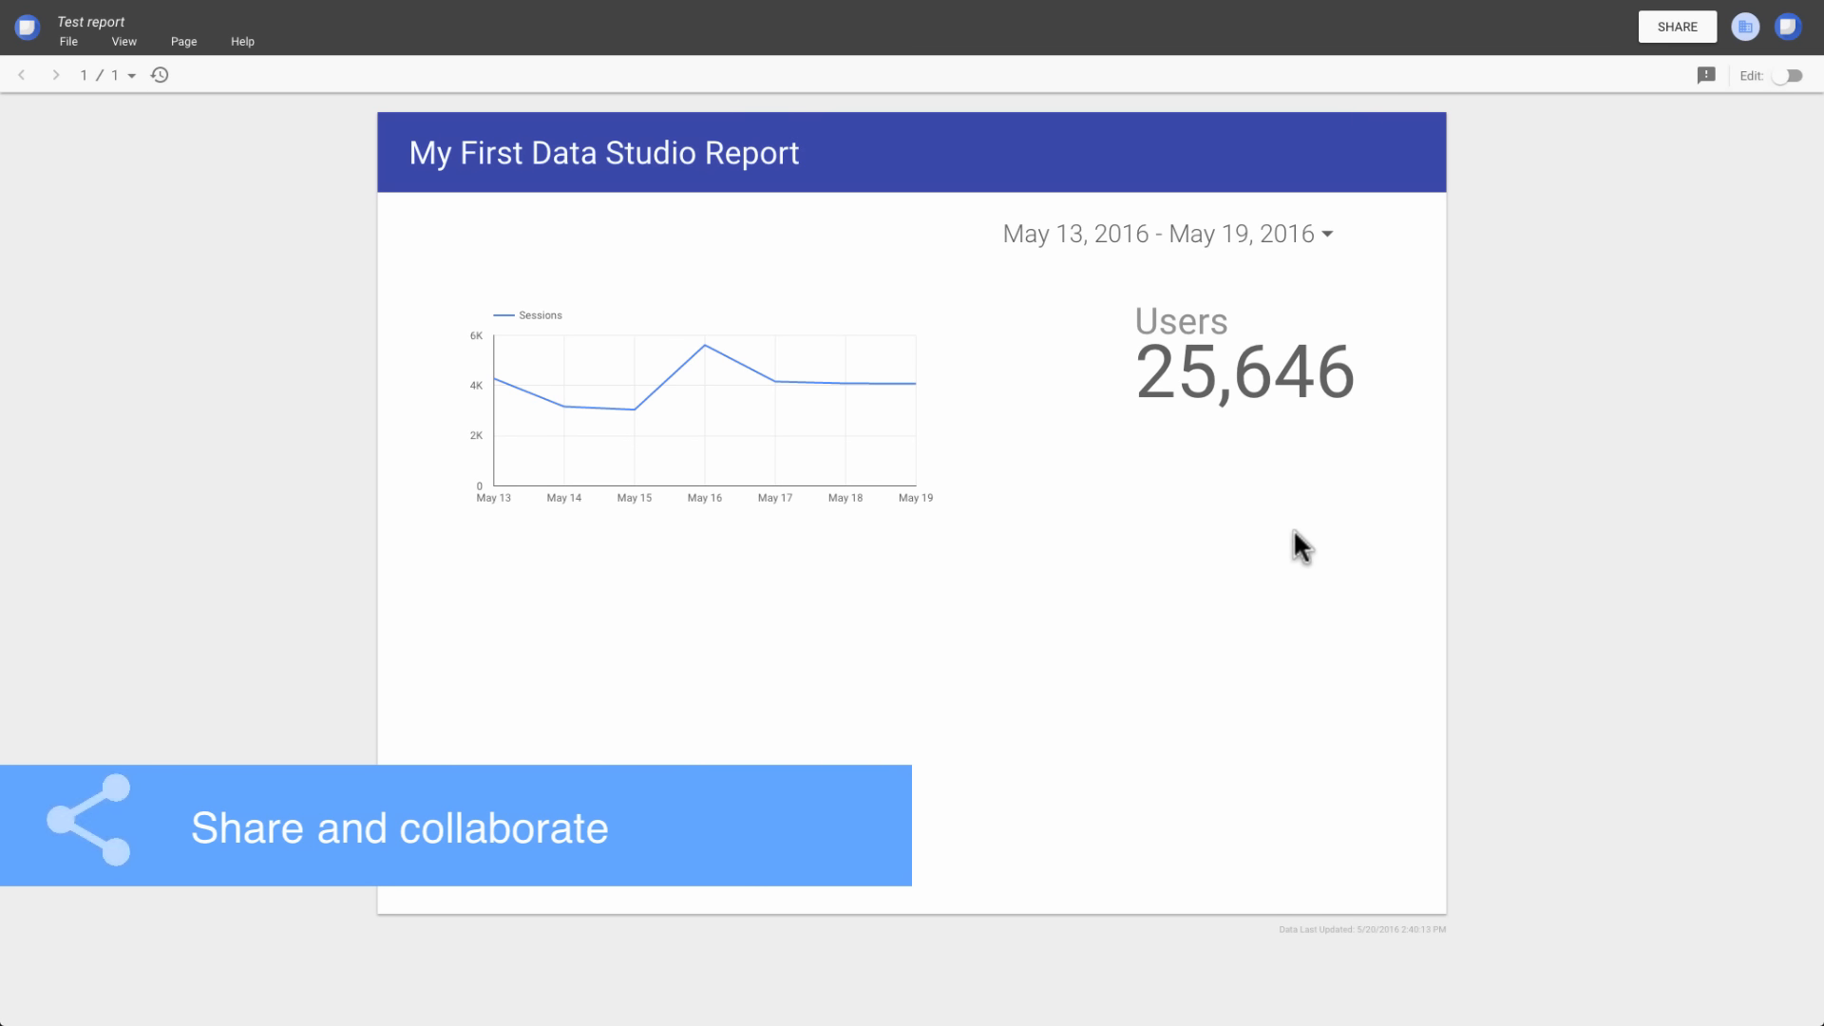
Step: Start sharing the report, adding the recipient's e-mail address and the note "Here is the report you requested."
{"action": "left_click", "coordinate": [1678, 26]}
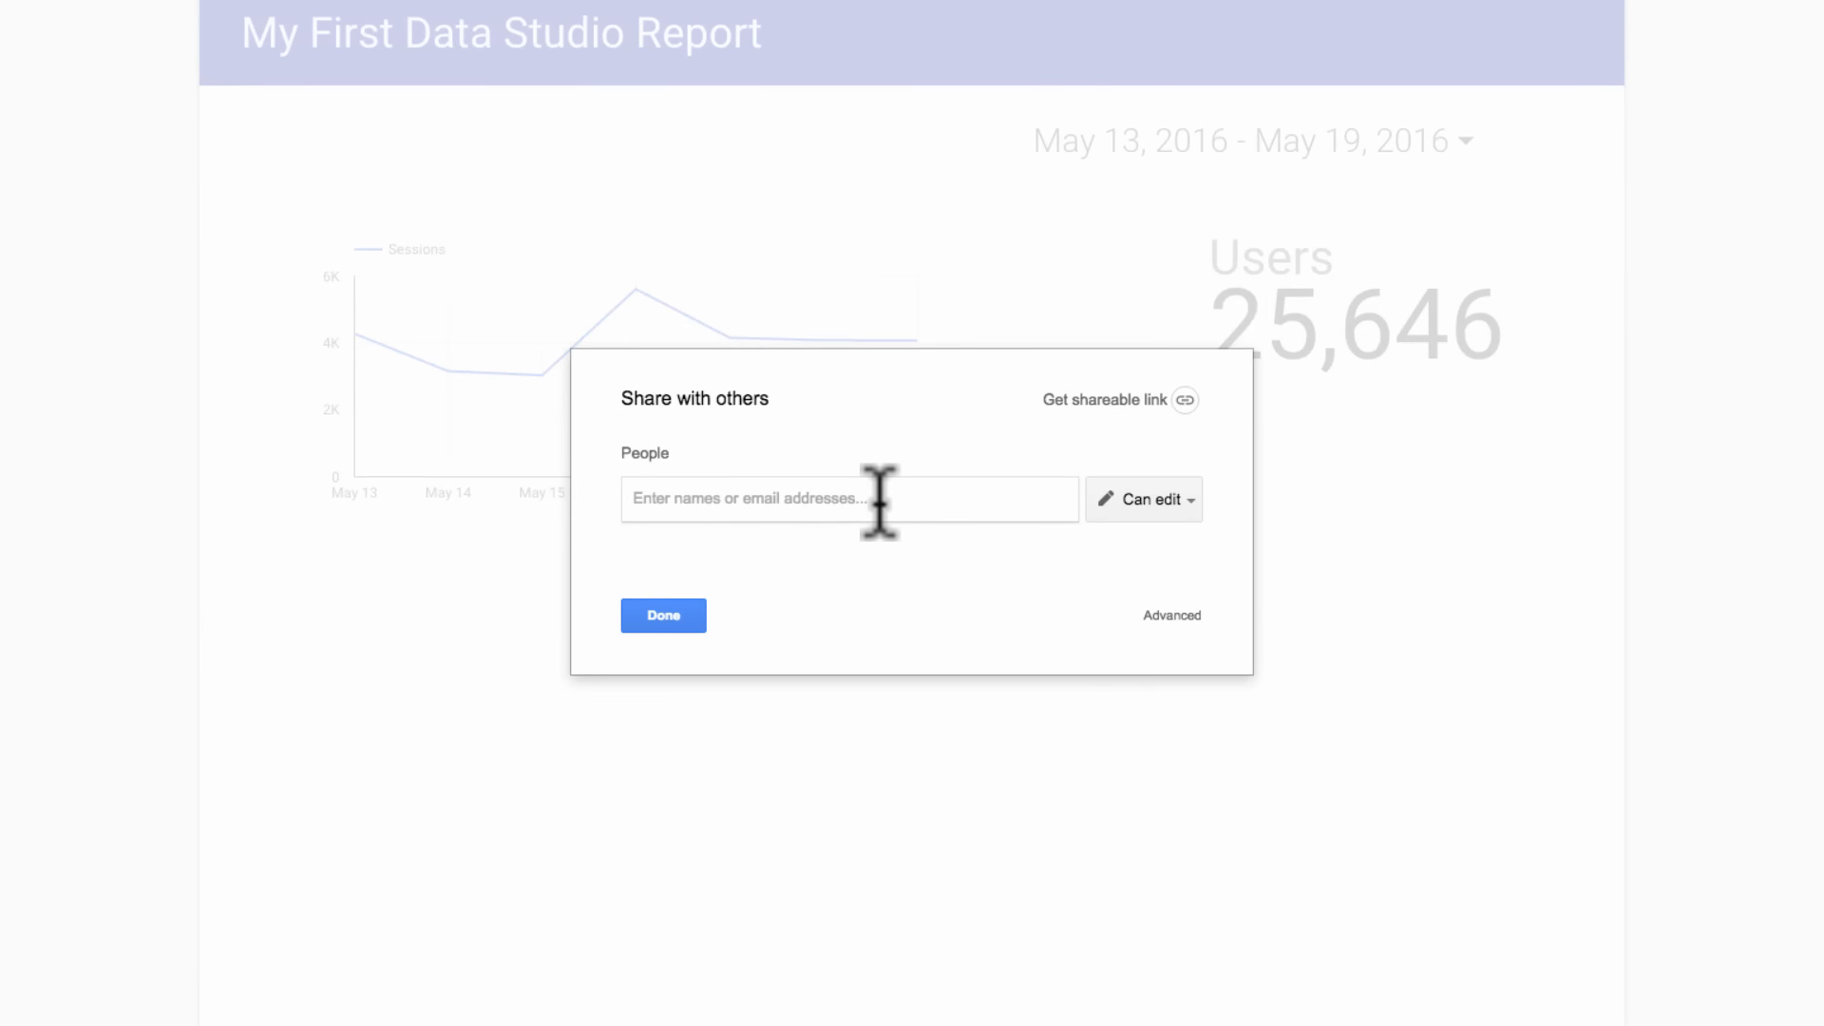
{"action": "type", "text": "bigboss"}
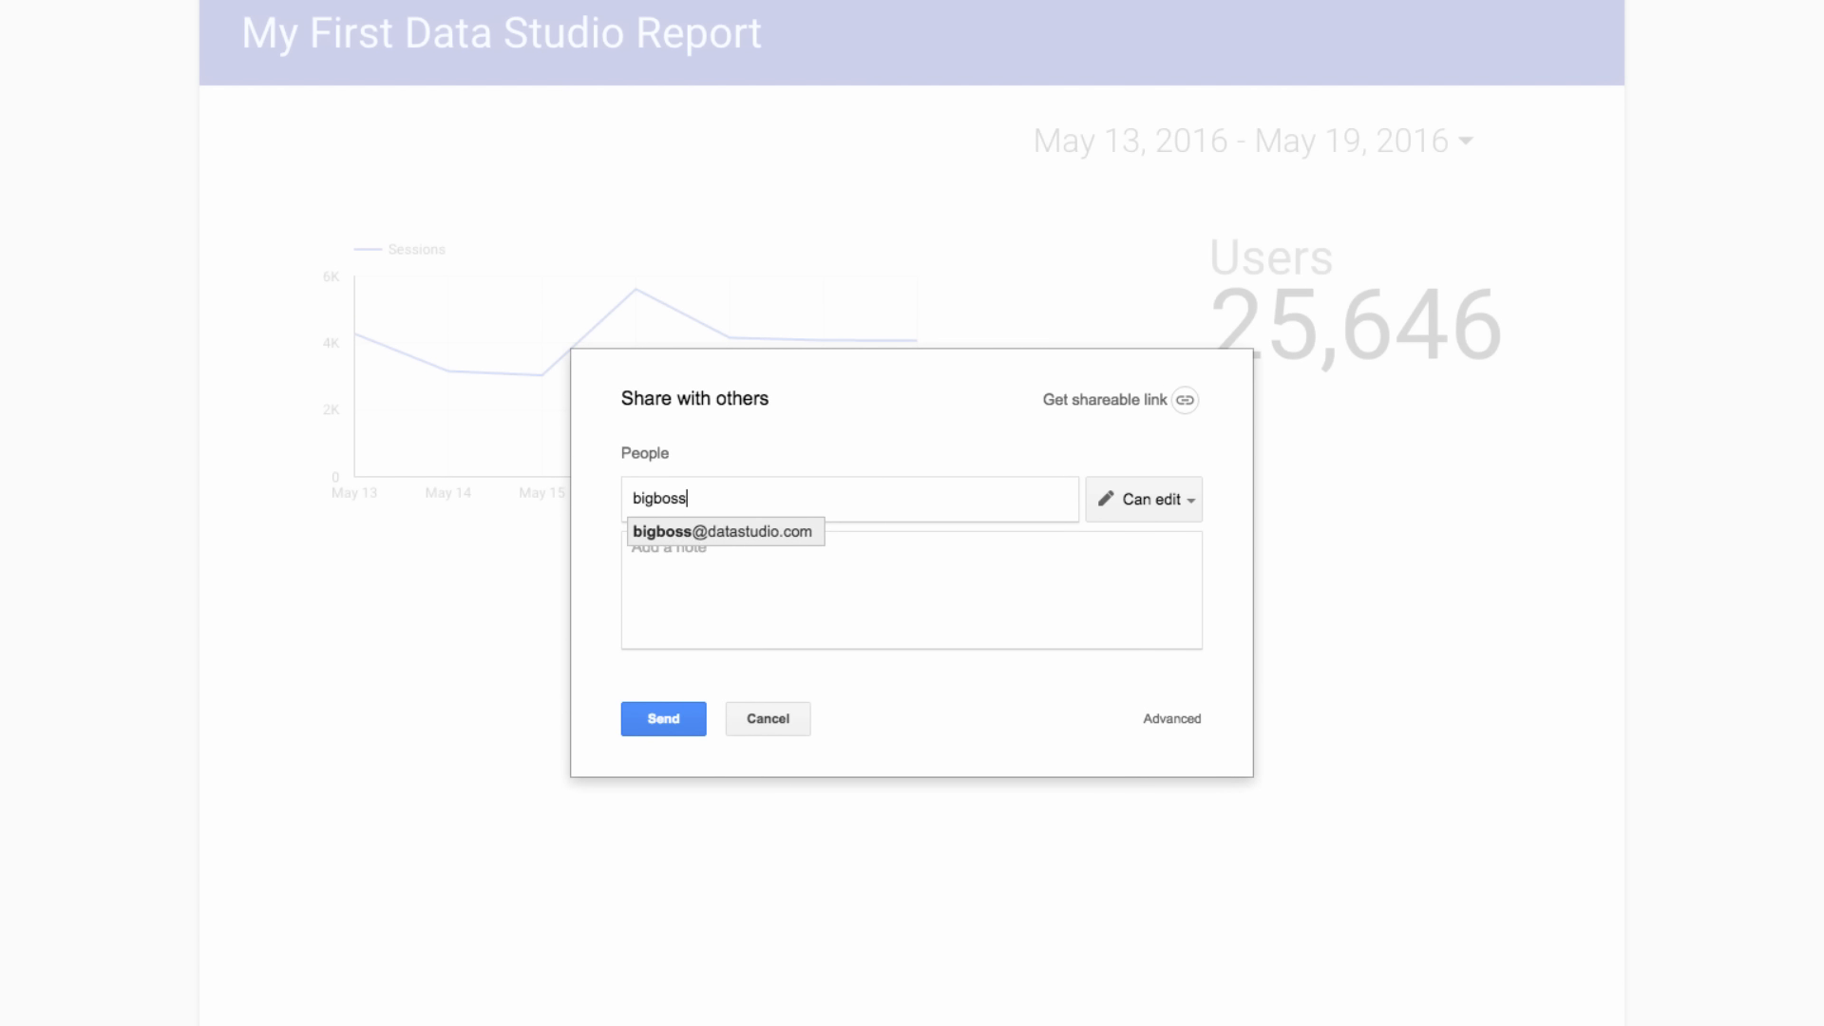
{"action": "left_click", "coordinate": [809, 532]}
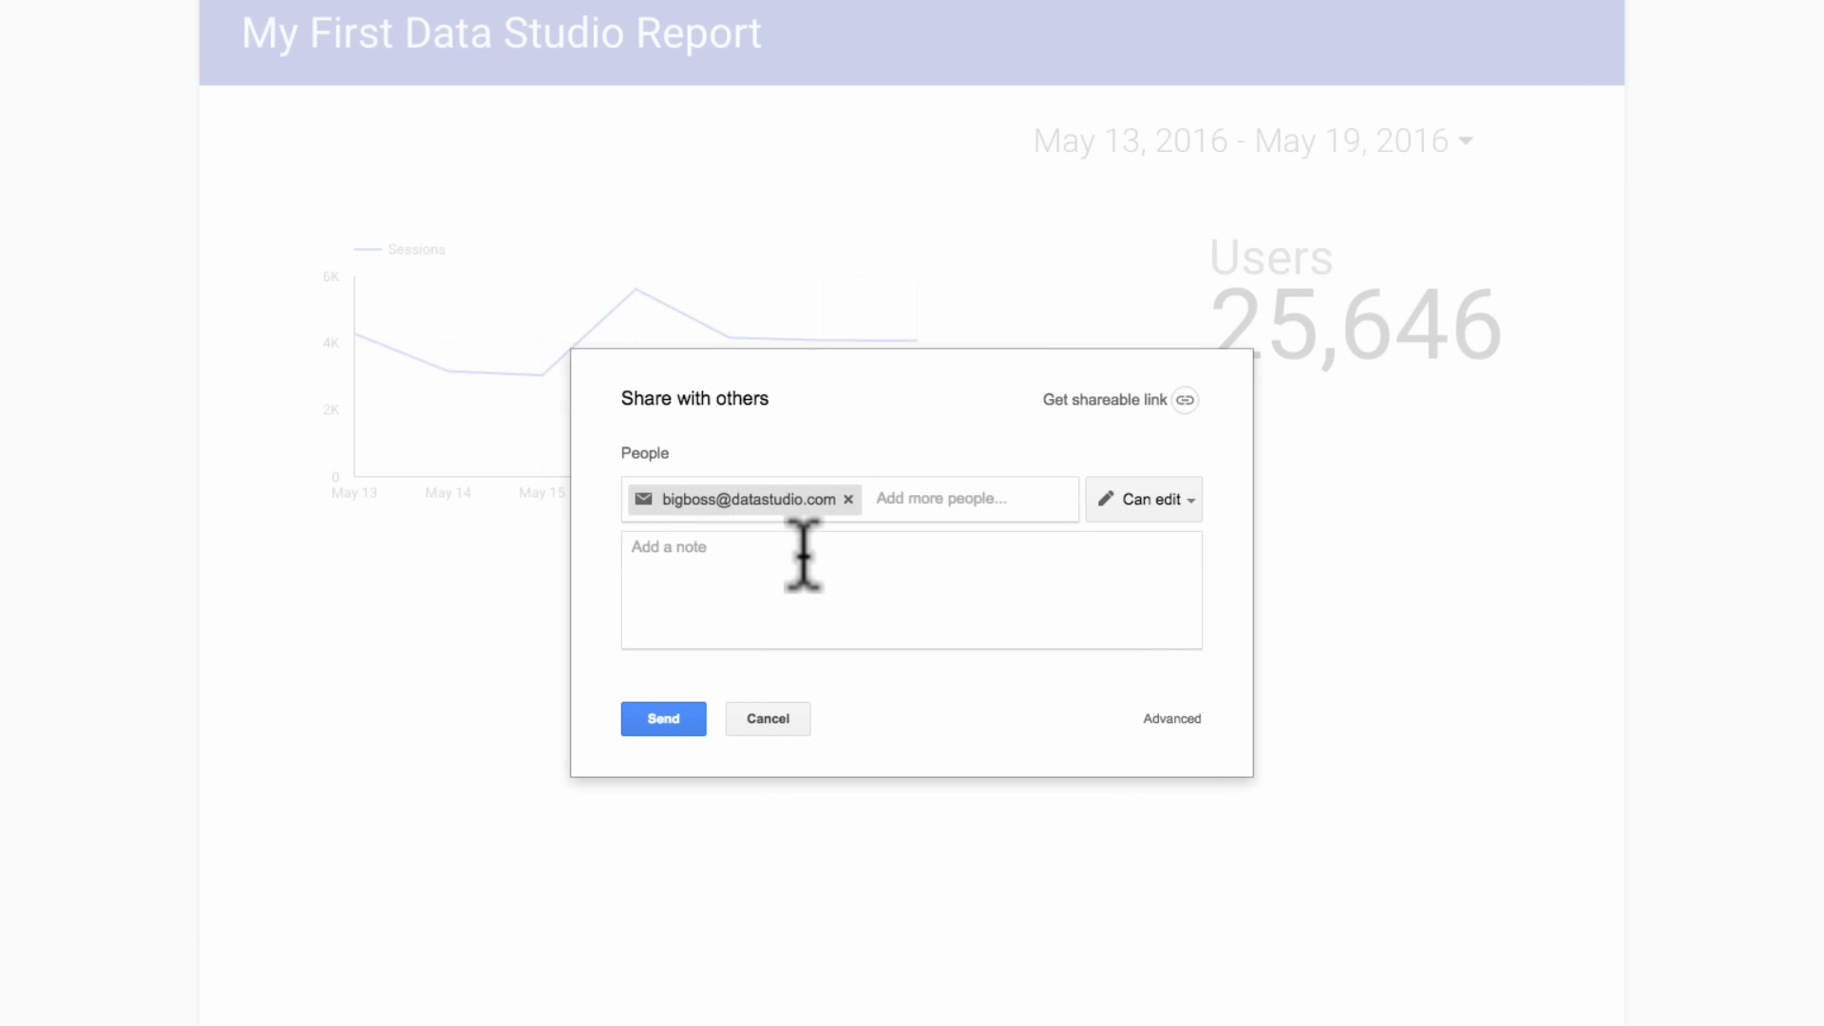
{"action": "left_click", "coordinate": [802, 561]}
{"action": "type", "text": "Here is the rep"}
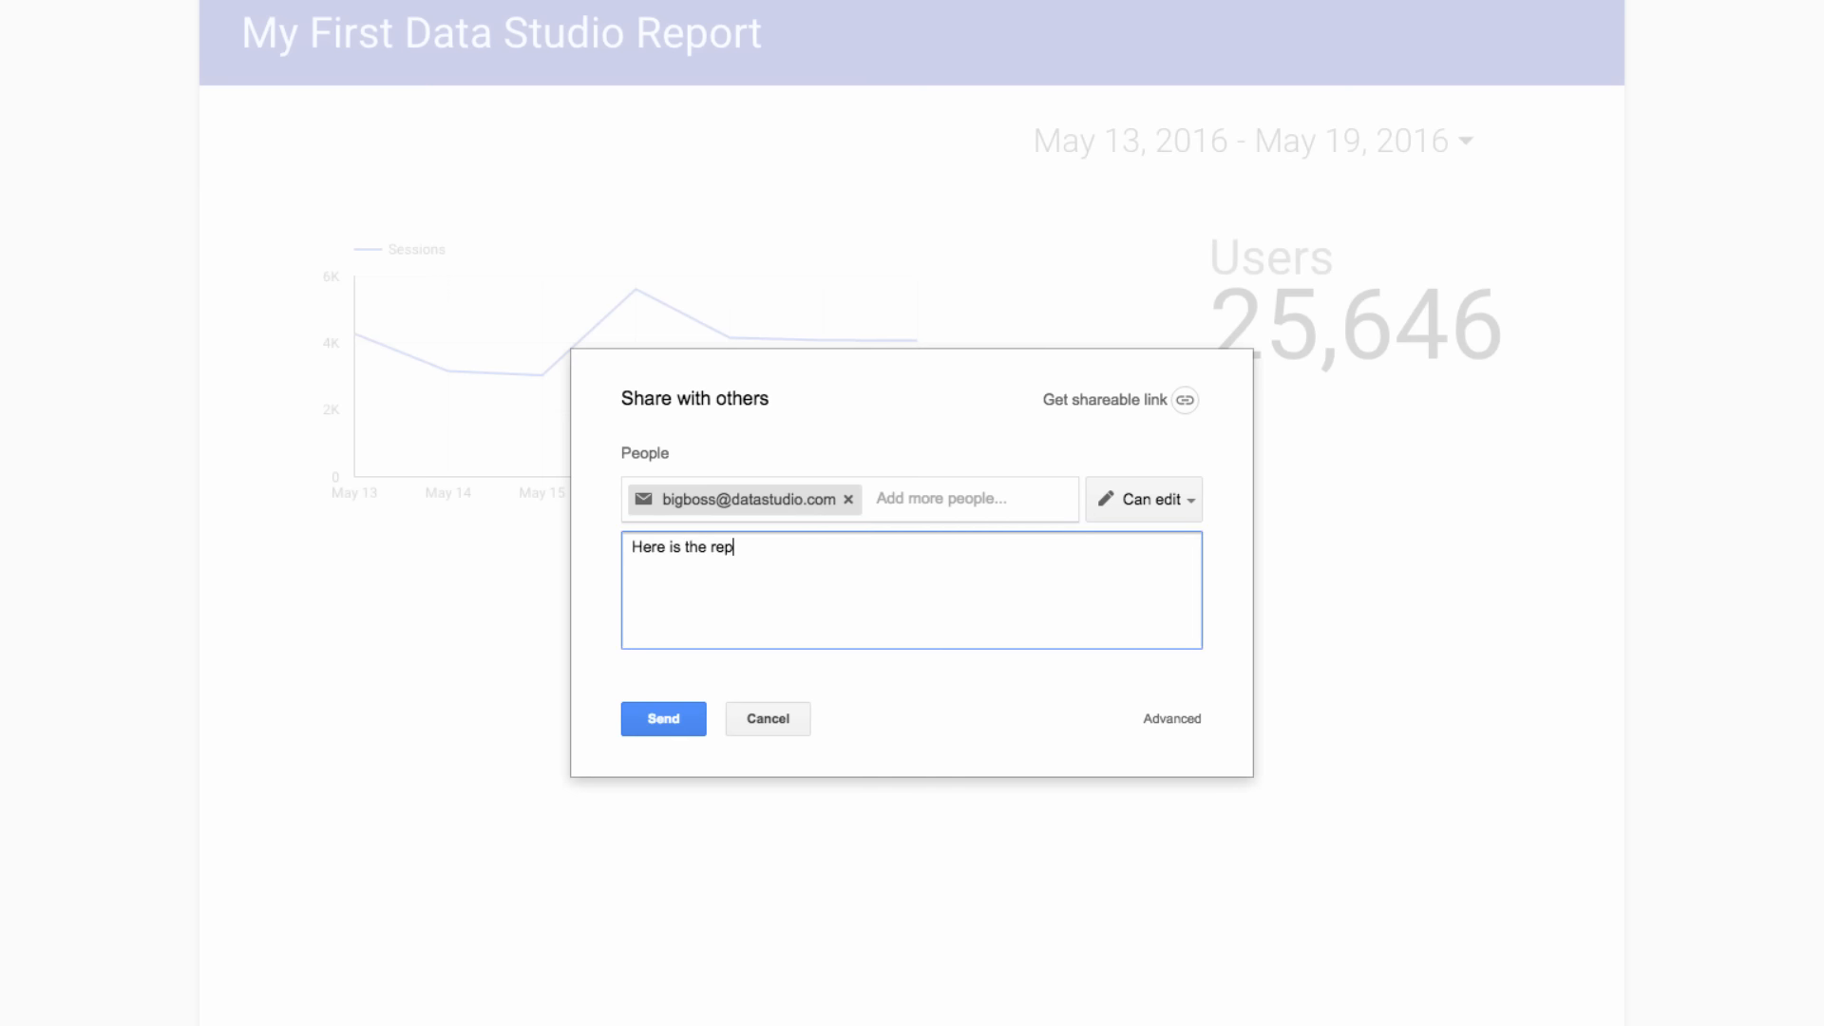
{"action": "type", "text": "ort you requested."}
Step: Give the recipient "Can edit" access and send the sharing invitation
{"action": "left_click", "coordinate": [1192, 500]}
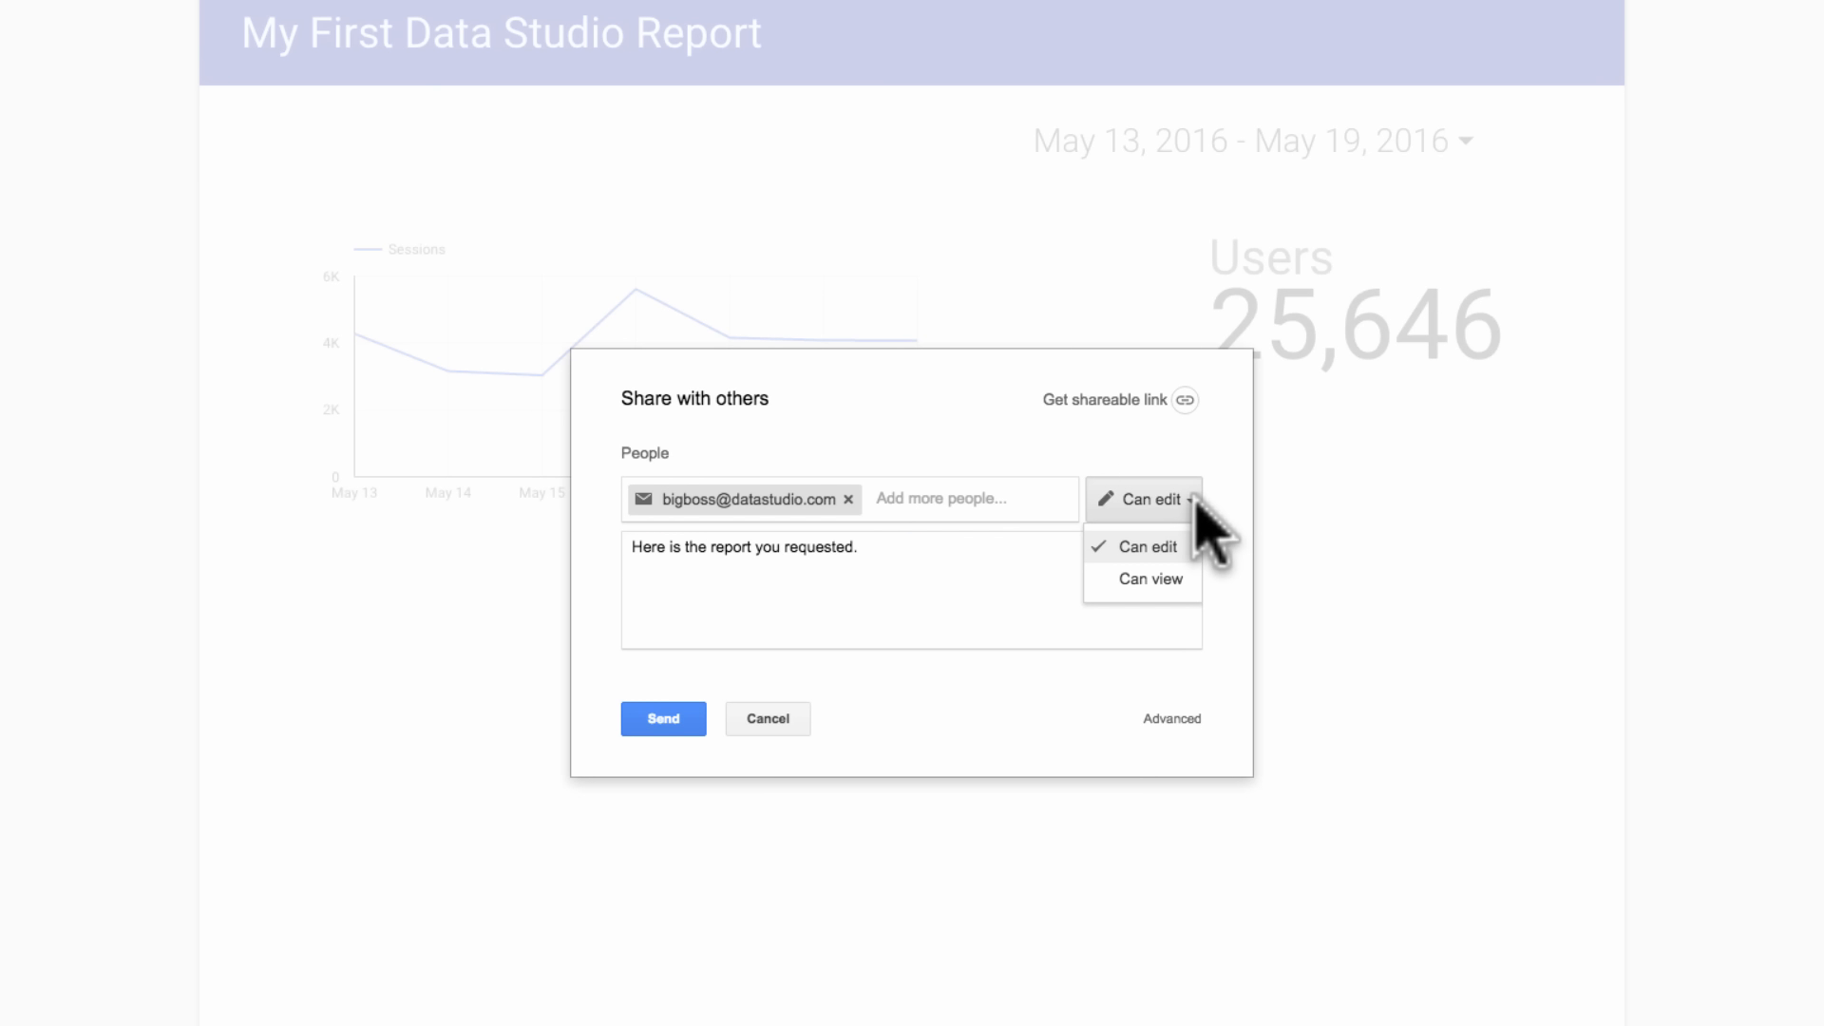
{"action": "left_click", "coordinate": [1176, 549]}
{"action": "left_click", "coordinate": [663, 718]}
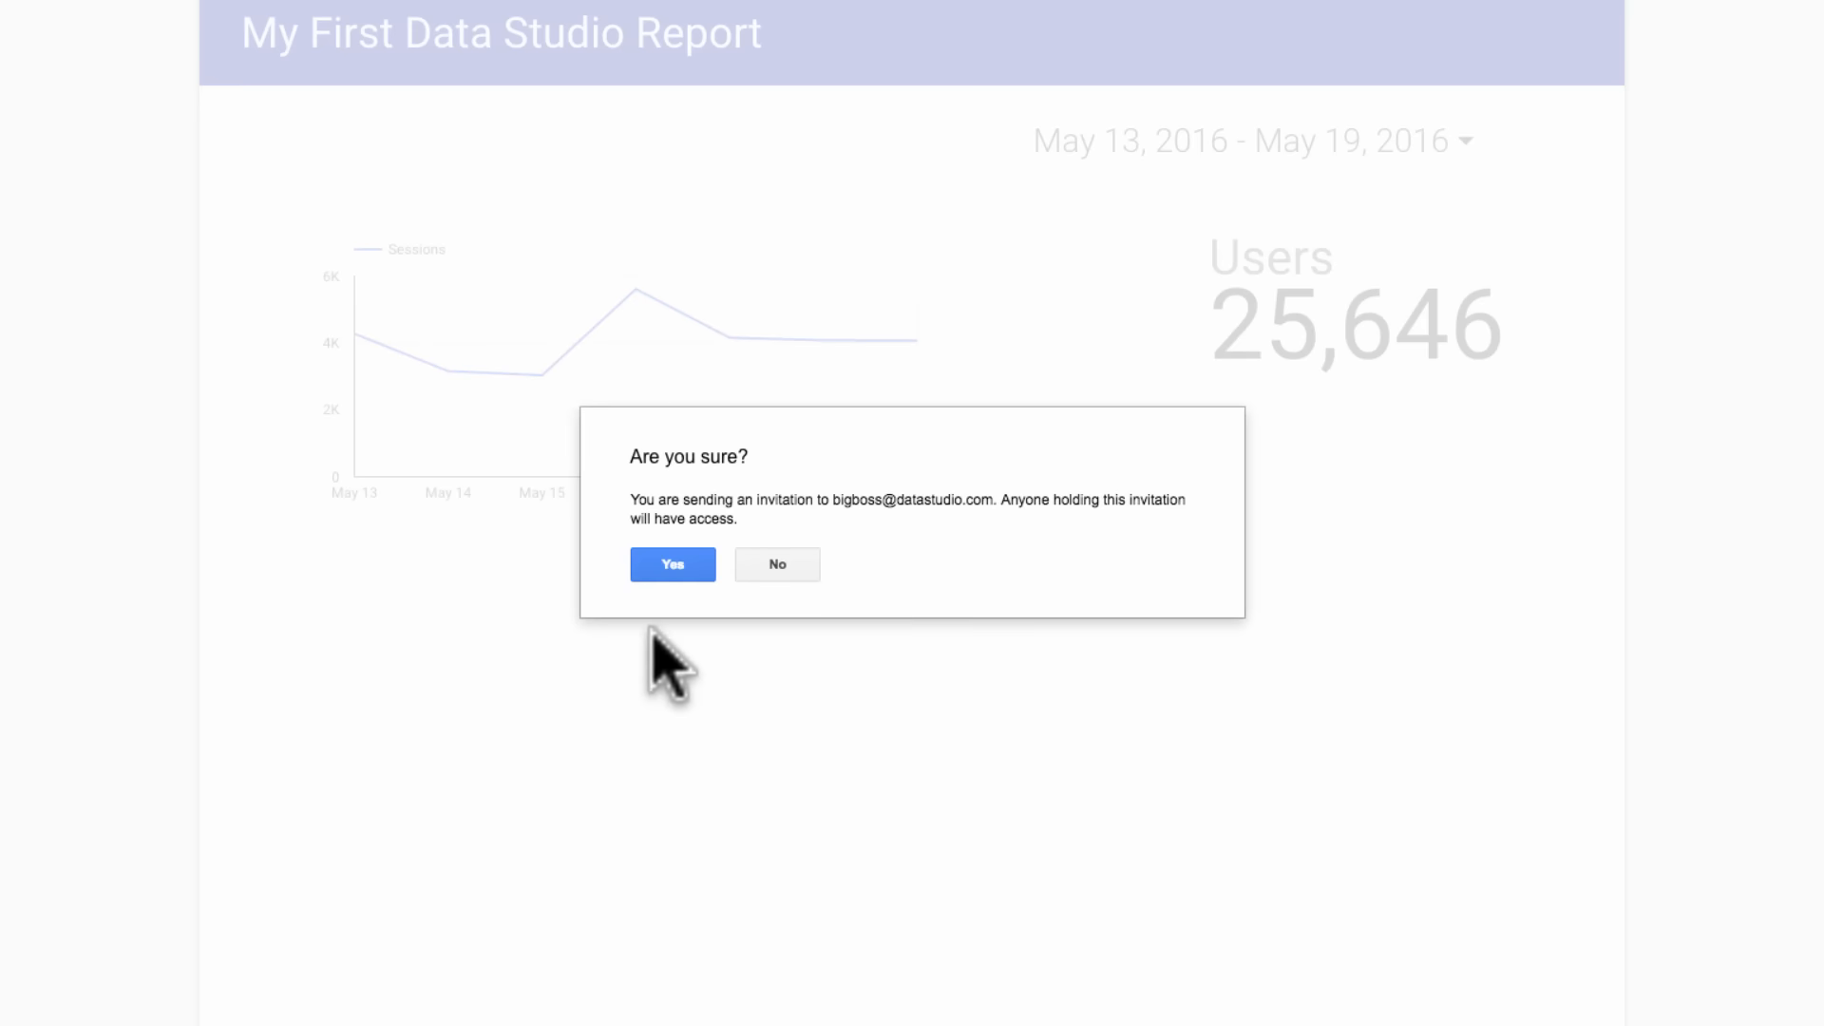
{"action": "left_click", "coordinate": [672, 562]}
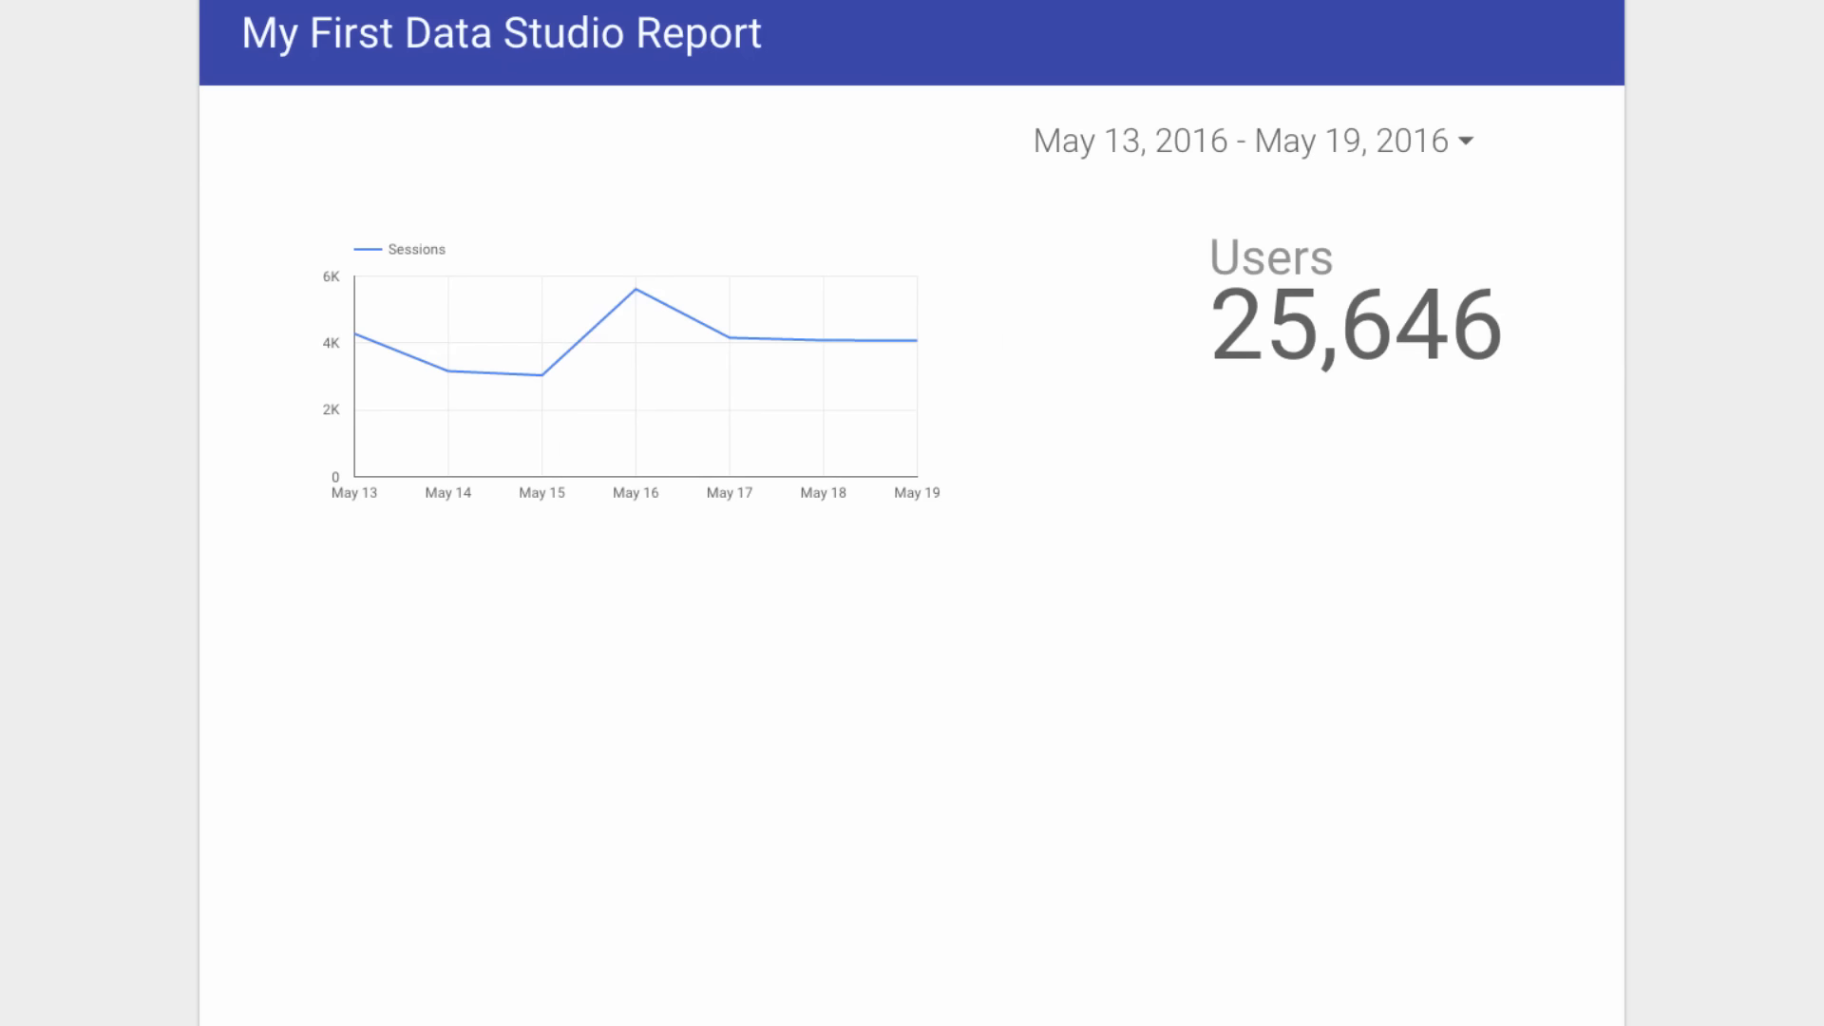